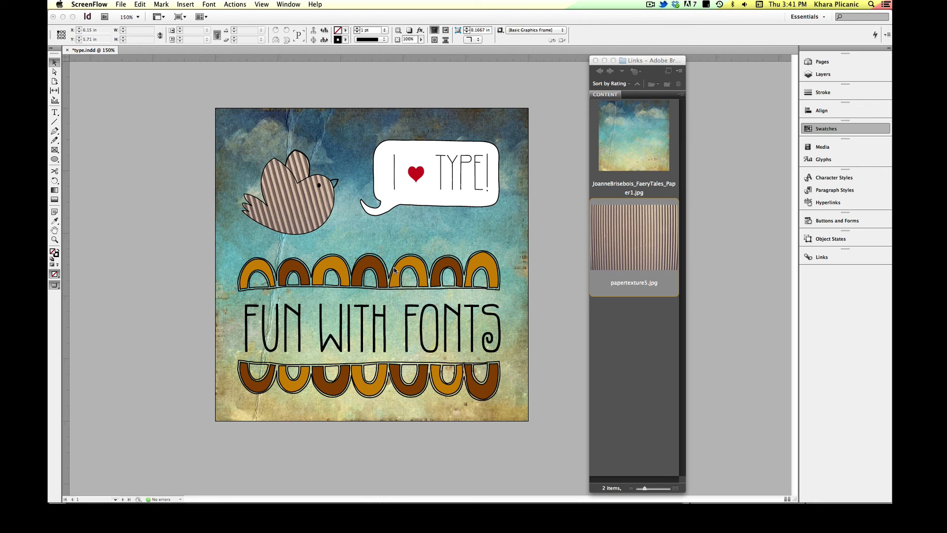
- Bring page 2 with its sky paper background image into view, leaving nothing selected
{"action": "left_click", "coordinate": [190, 267]}
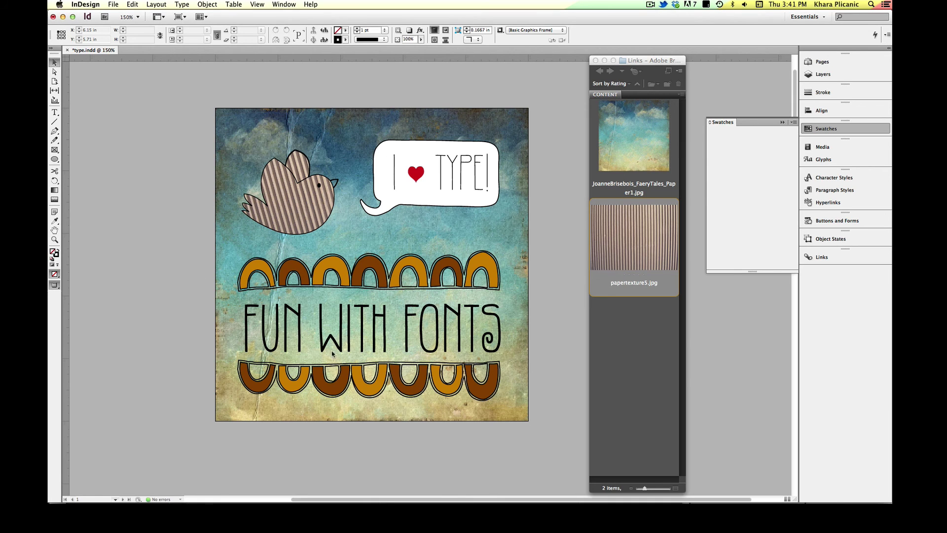
{"action": "scroll", "coordinate": [350, 273], "scroll_direction": "down", "scroll_amount": 10}
{"action": "scroll", "coordinate": [350, 272], "scroll_direction": "up", "scroll_amount": 1}
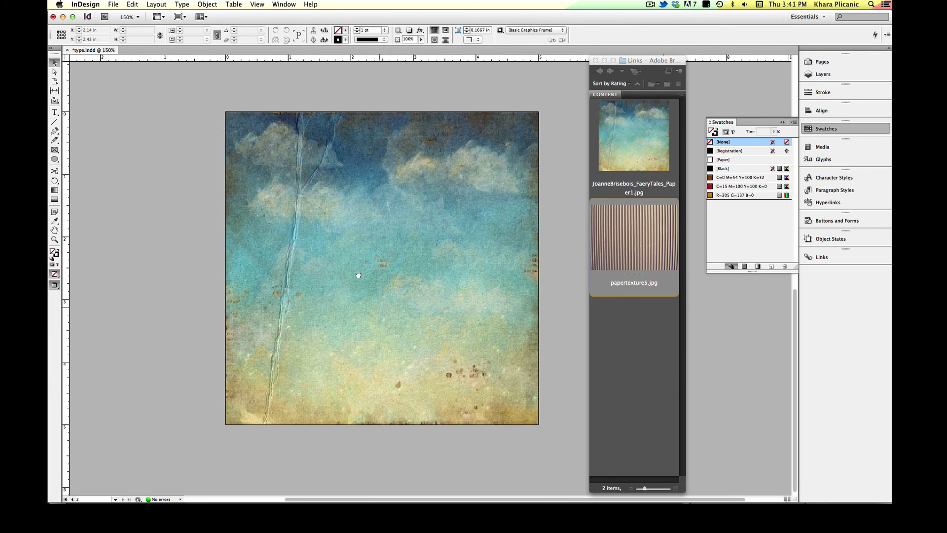
{"action": "left_click", "coordinate": [382, 267]}
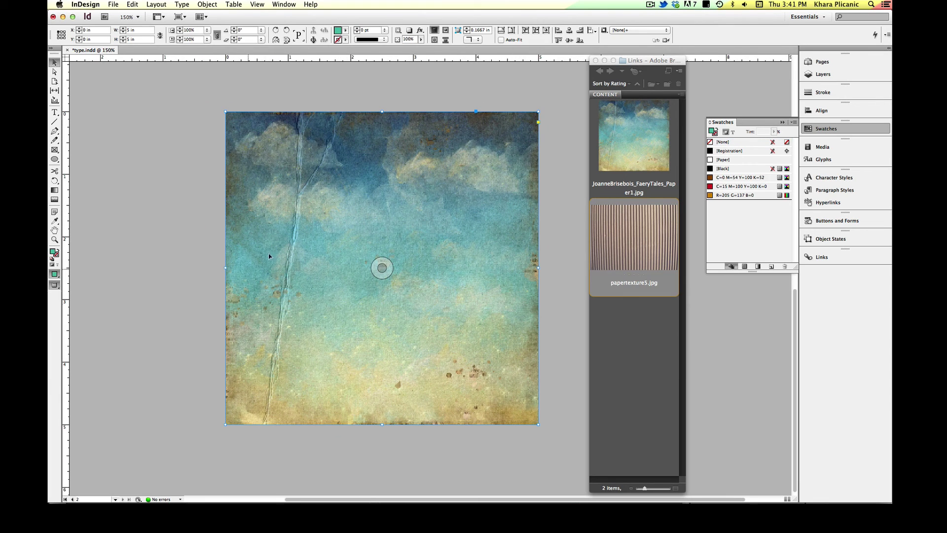
{"action": "left_click", "coordinate": [558, 305]}
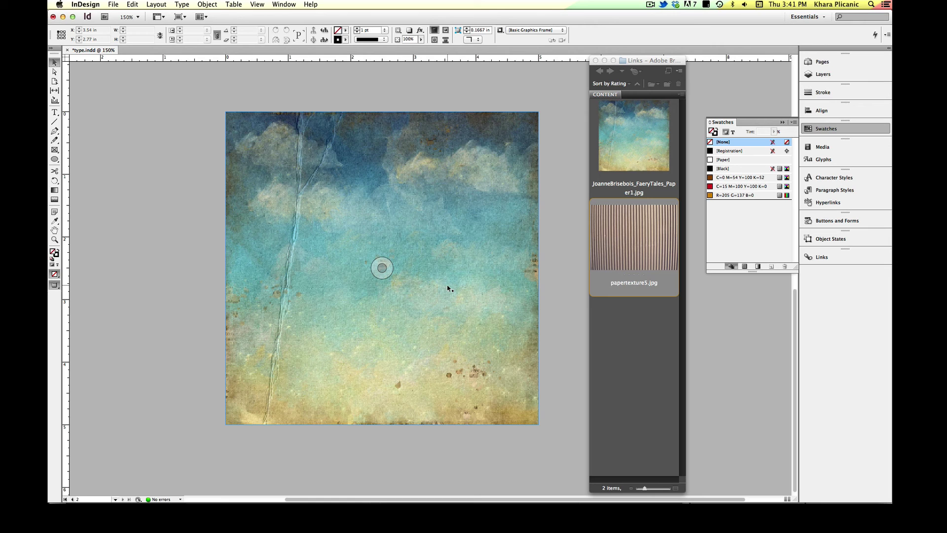
- Draw a new empty text frame over the sky on page 2 with the Type tool
{"action": "key", "text": "t"}
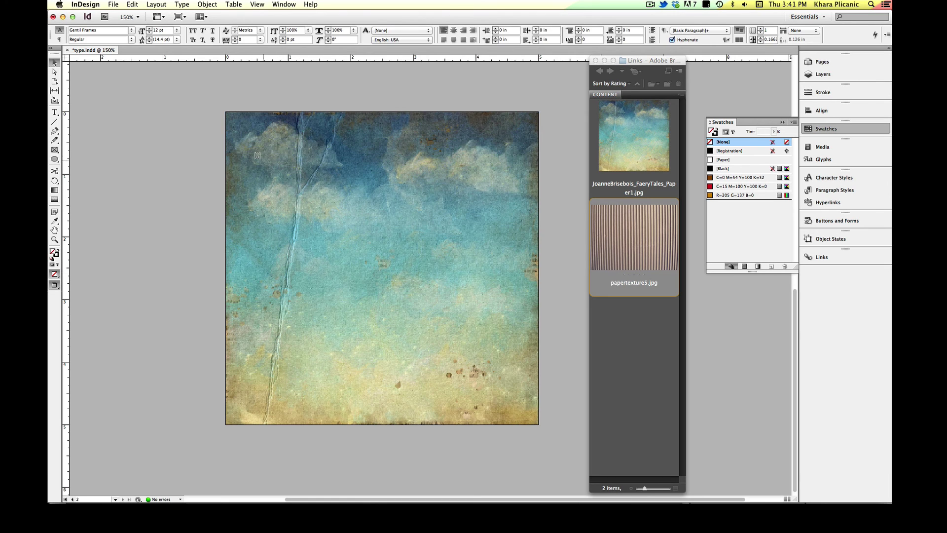
{"action": "left_click_drag", "start_coordinate": [253, 151], "coordinate": [440, 285]}
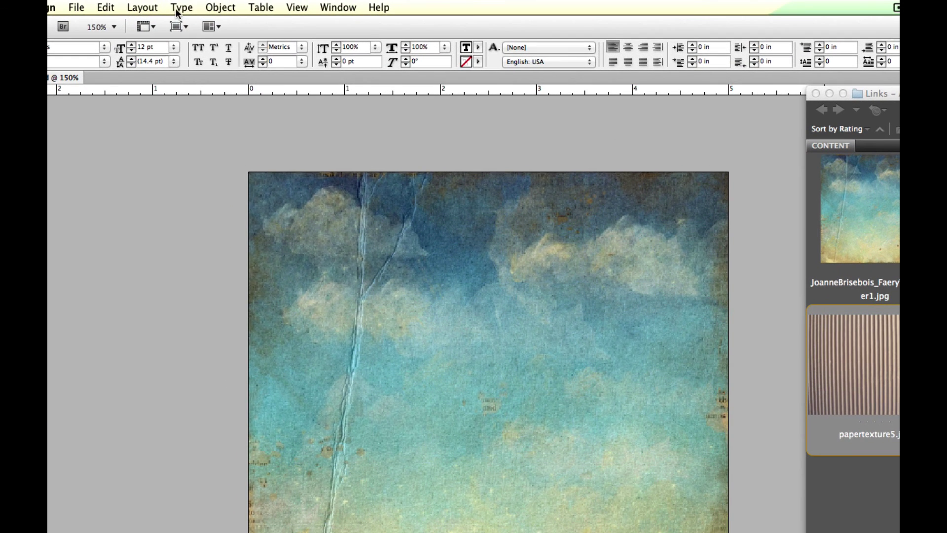
{"action": "left_click", "coordinate": [181, 6]}
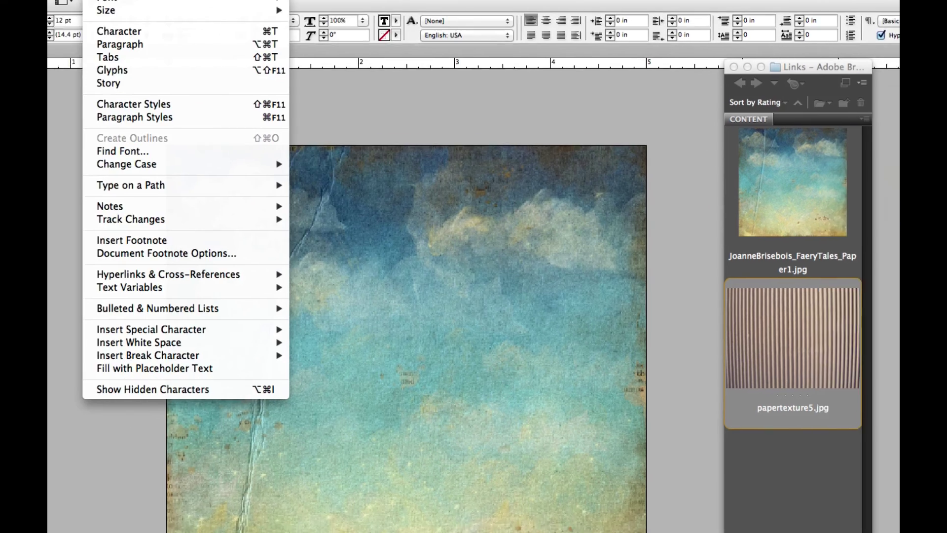
{"action": "left_click", "coordinate": [802, 97]}
- Show the Gentil Doodles font's characters in the Glyphs panel
{"action": "left_click", "coordinate": [801, 124]}
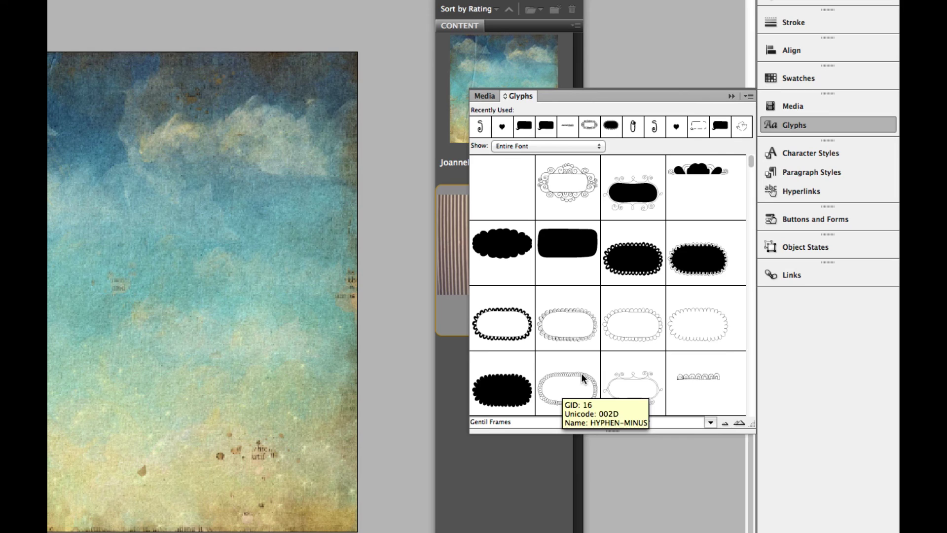
{"action": "triple_click", "coordinate": [514, 422]}
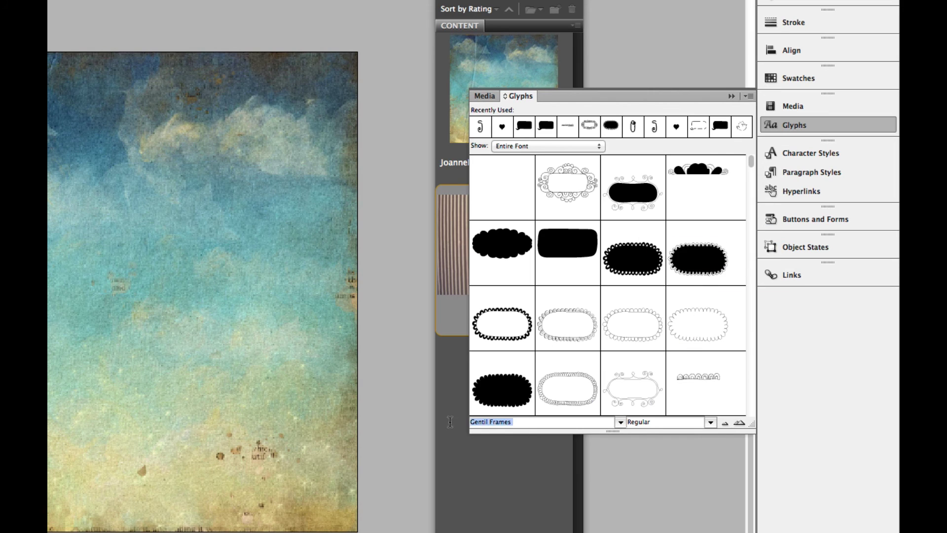
{"action": "left_click", "coordinate": [514, 421]}
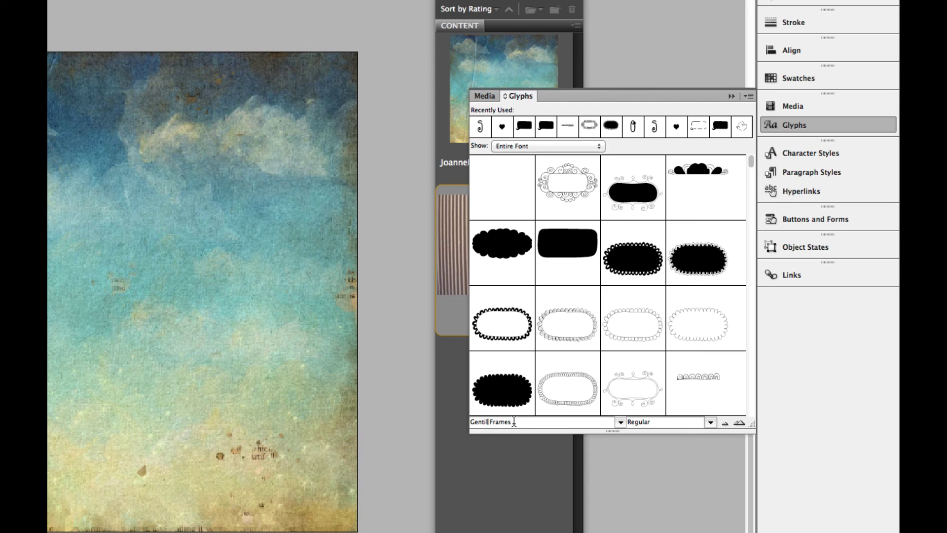
{"action": "key", "text": "Up"}
{"action": "key", "text": "Return"}
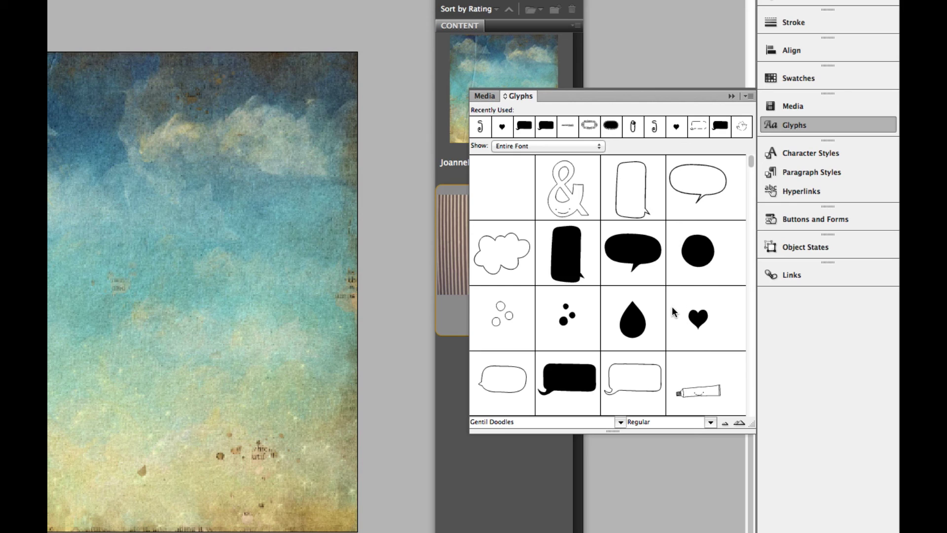
- Scroll through the doodle glyphs and set a smaller thumbnail preview size
{"action": "left_click_drag", "start_coordinate": [750, 158], "coordinate": [755, 402]}
{"action": "mouse_move", "coordinate": [750, 162]}
{"action": "left_mouse_down"}
{"action": "mouse_move", "coordinate": [740, 260]}
{"action": "mouse_move", "coordinate": [747, 323]}
{"action": "left_mouse_up"}
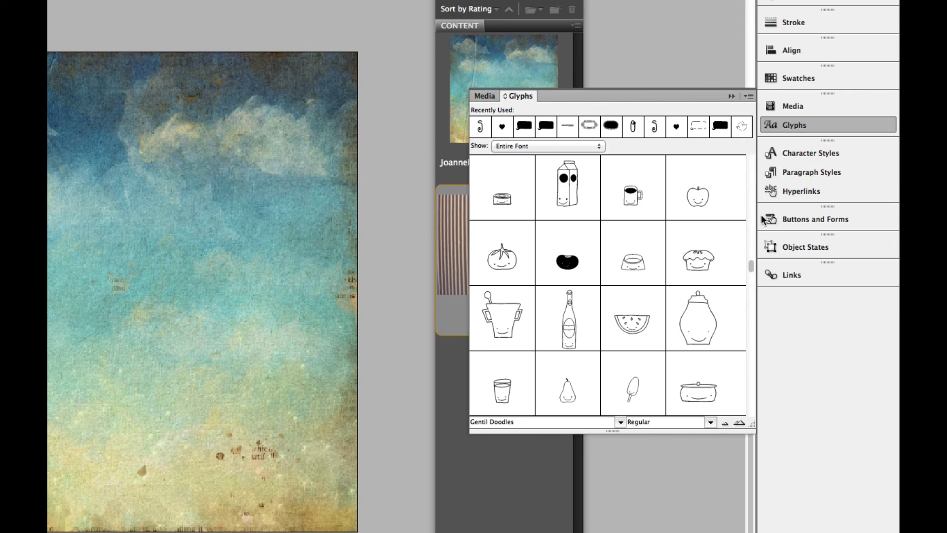
{"action": "left_click", "coordinate": [723, 424]}
{"action": "left_click", "coordinate": [738, 424]}
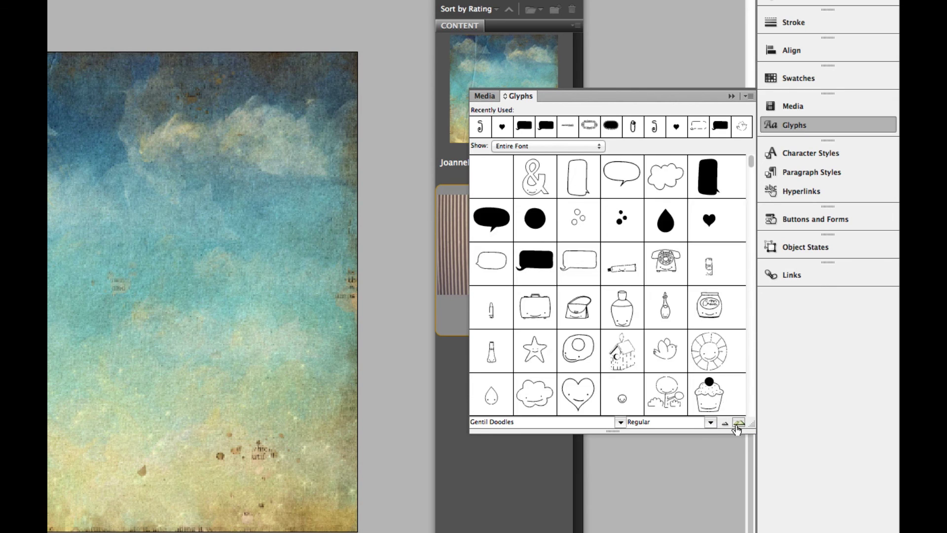
{"action": "left_click", "coordinate": [737, 424]}
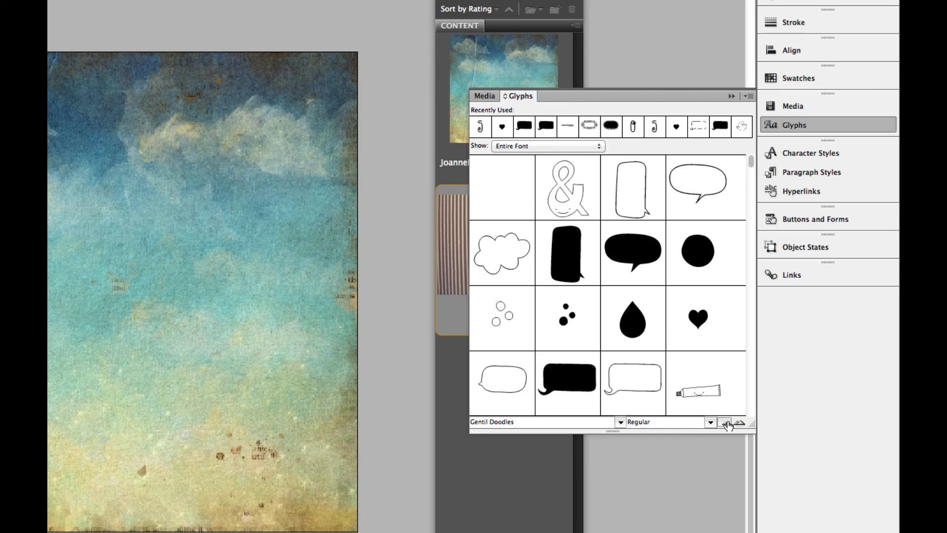
{"action": "left_click", "coordinate": [727, 424]}
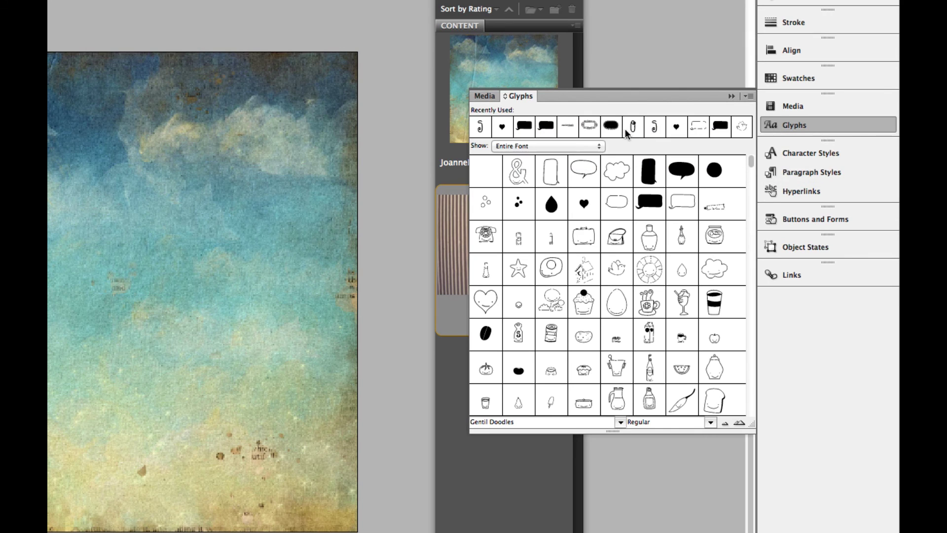
- Insert the Gentil Doodles bird glyph into the text frame and set it to 200 pt
{"action": "double_click", "coordinate": [618, 278]}
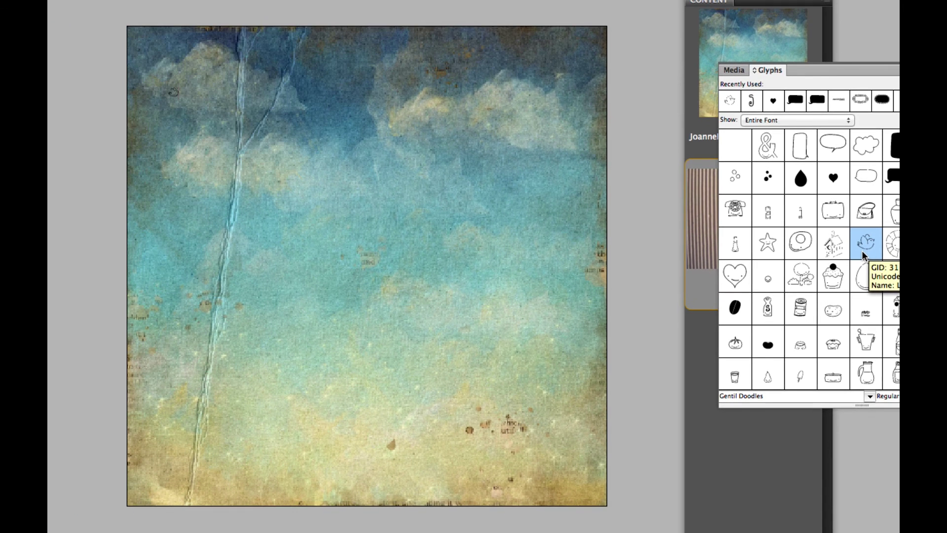
{"action": "left_click_drag", "start_coordinate": [178, 93], "coordinate": [168, 92]}
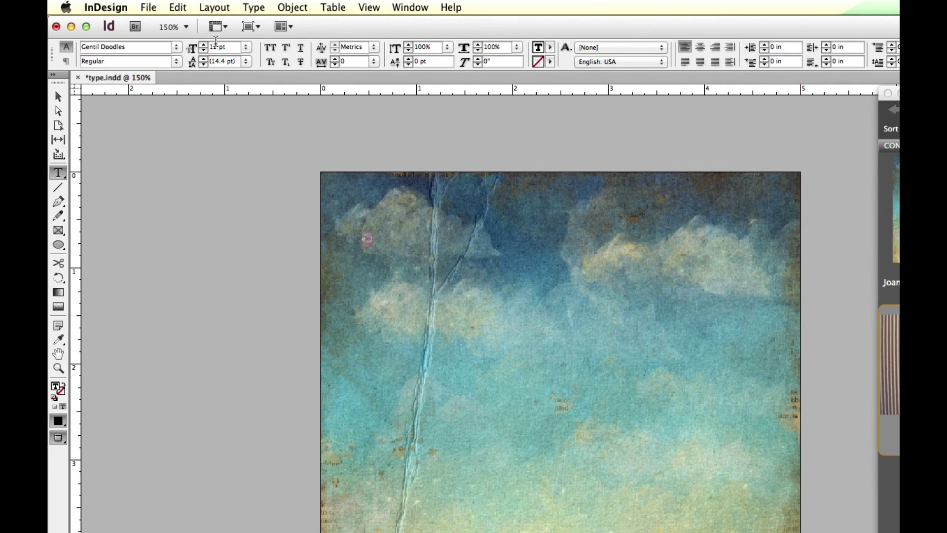
{"action": "double_click", "coordinate": [215, 46]}
{"action": "type", "text": "20"}
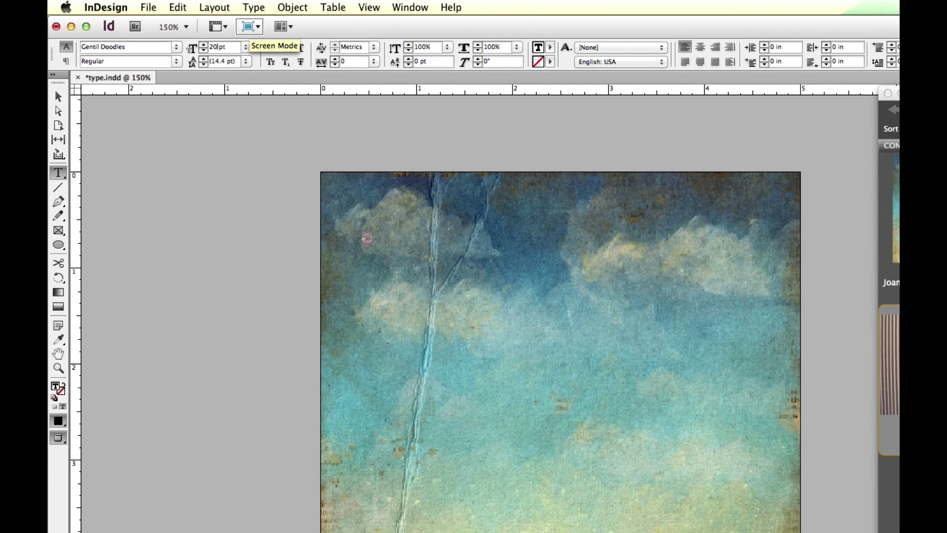
{"action": "type", "text": "0"}
{"action": "key", "text": "Return"}
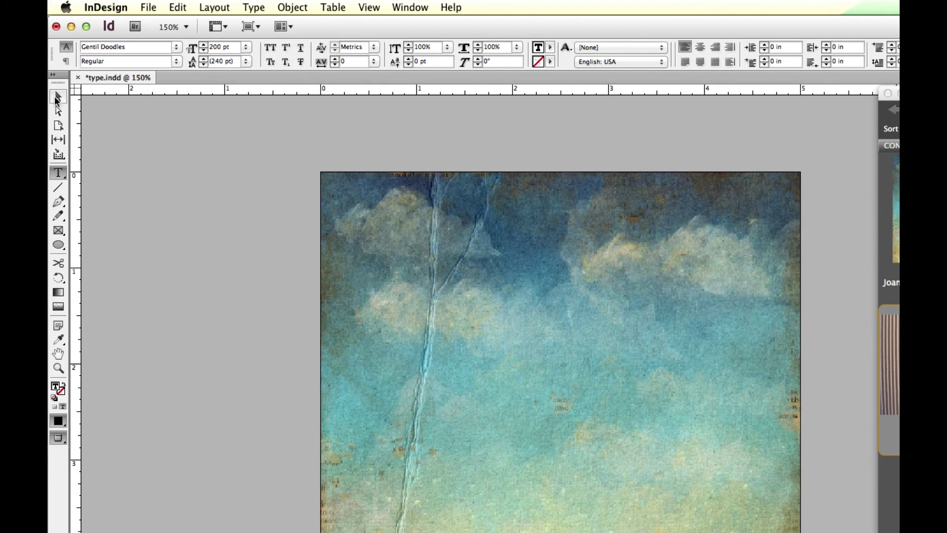
- Reposition and resize the bird's text frame to fit snugly around the glyph
{"action": "left_click", "coordinate": [57, 99]}
{"action": "left_click_drag", "start_coordinate": [640, 383], "coordinate": [732, 521]}
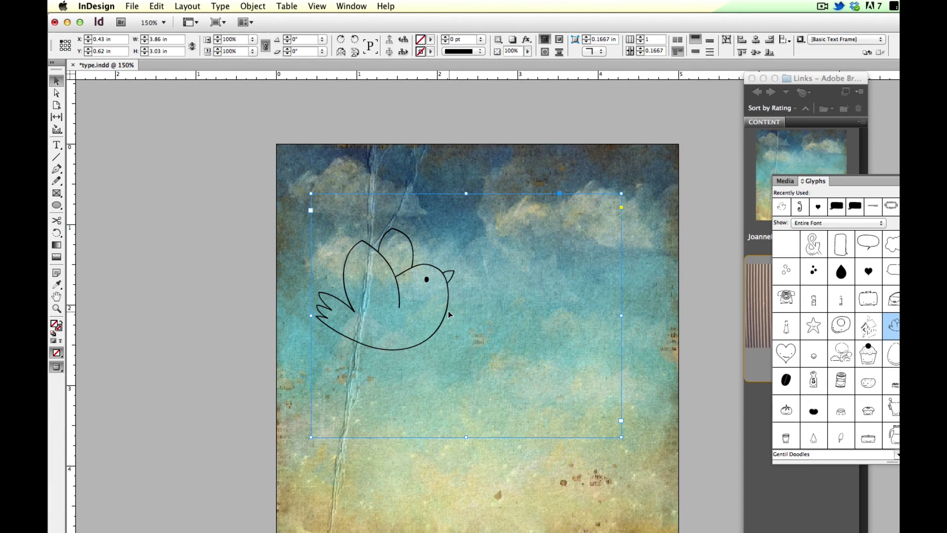
{"action": "left_click_drag", "start_coordinate": [448, 311], "coordinate": [454, 308]}
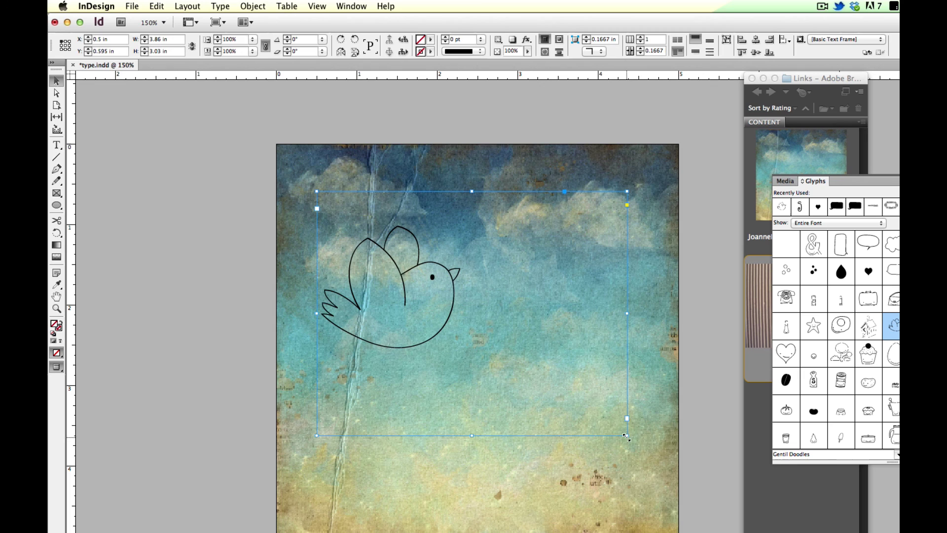
{"action": "left_click_drag", "start_coordinate": [626, 436], "coordinate": [598, 428]}
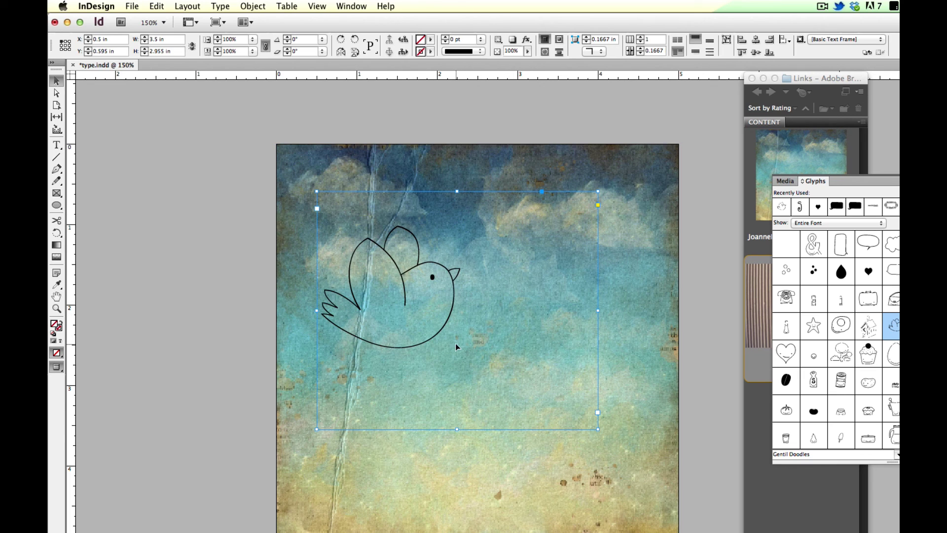
- Select the bird glyph as text inside its frame
{"action": "double_click", "coordinate": [471, 307]}
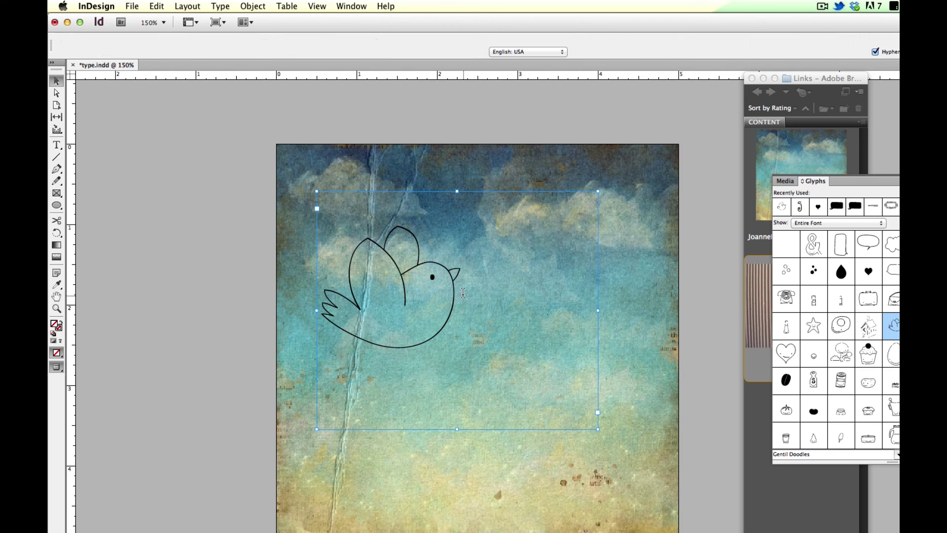
{"action": "key", "text": "super+a"}
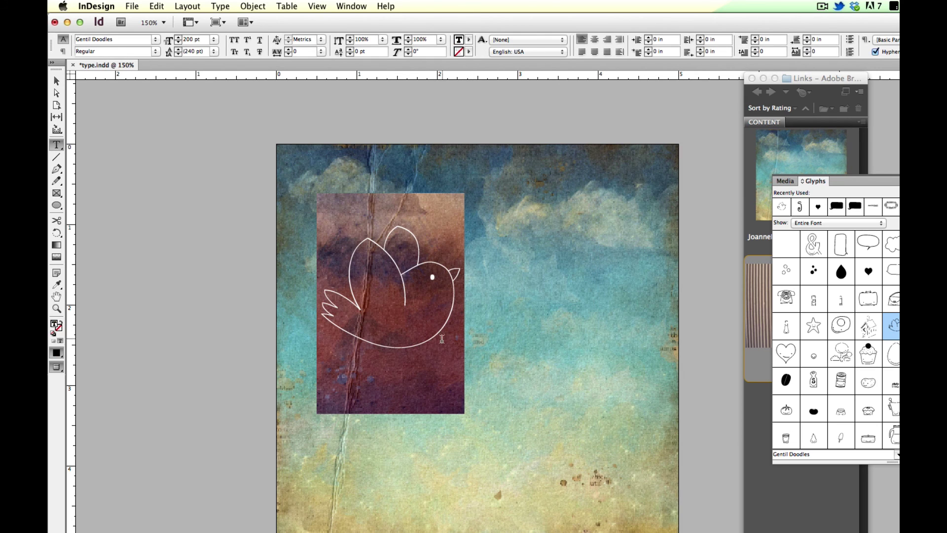
{"action": "left_click", "coordinate": [456, 299]}
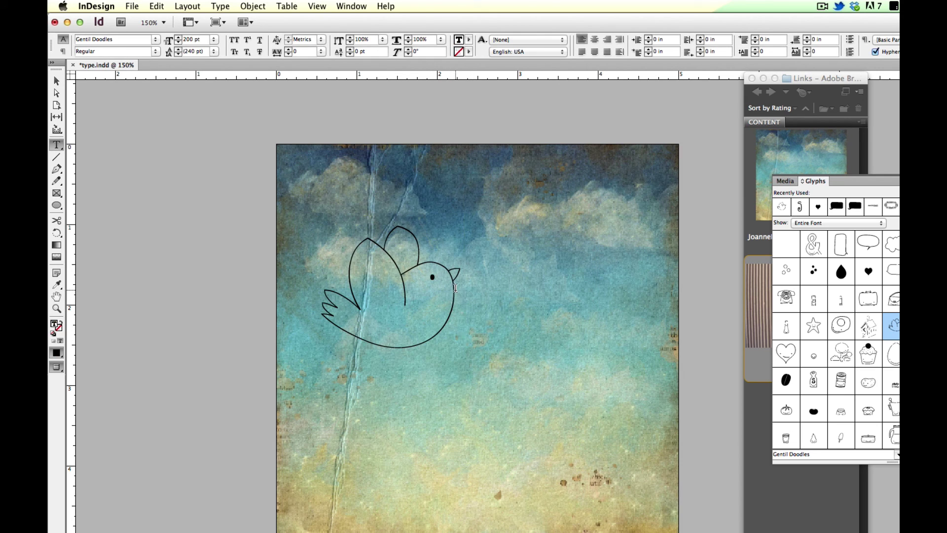
{"action": "key", "text": "super+a"}
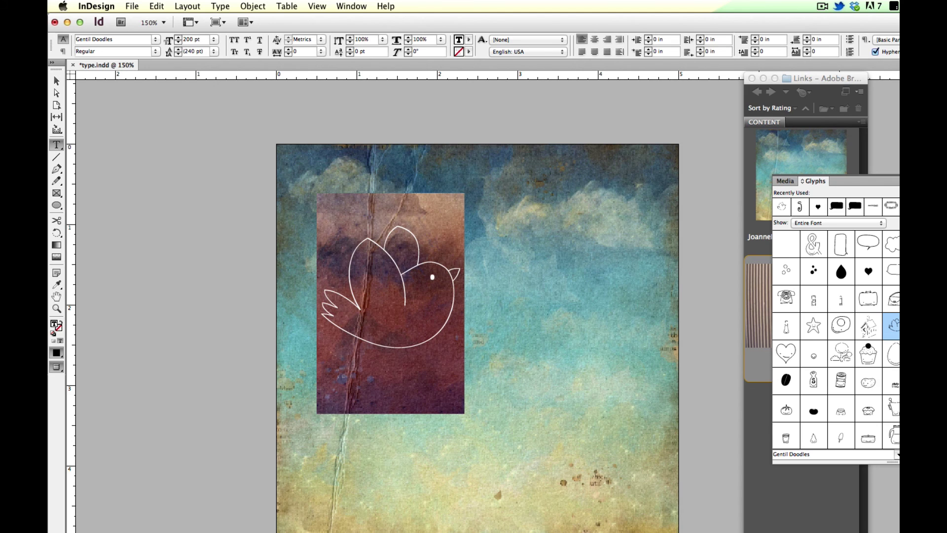
{"action": "left_click", "coordinate": [451, 293]}
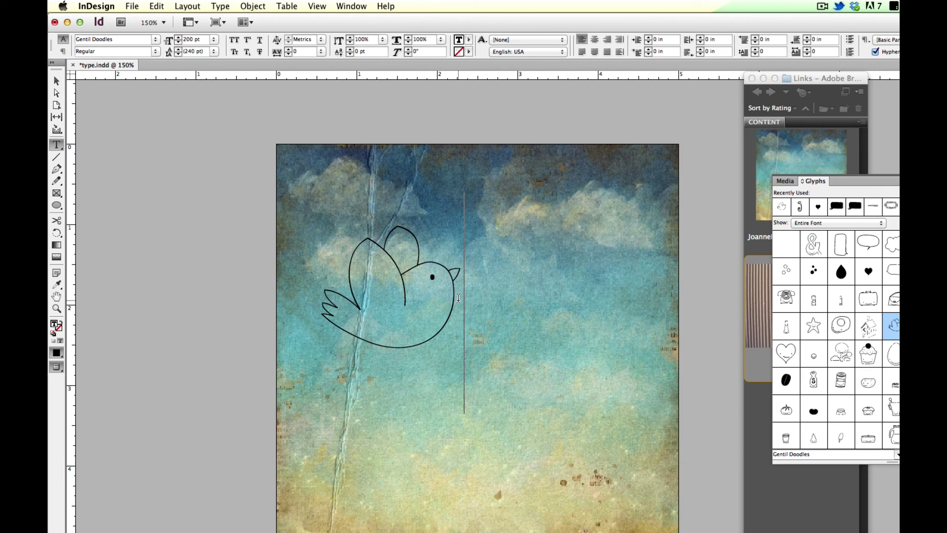
{"action": "left_click_drag", "start_coordinate": [461, 298], "coordinate": [366, 298]}
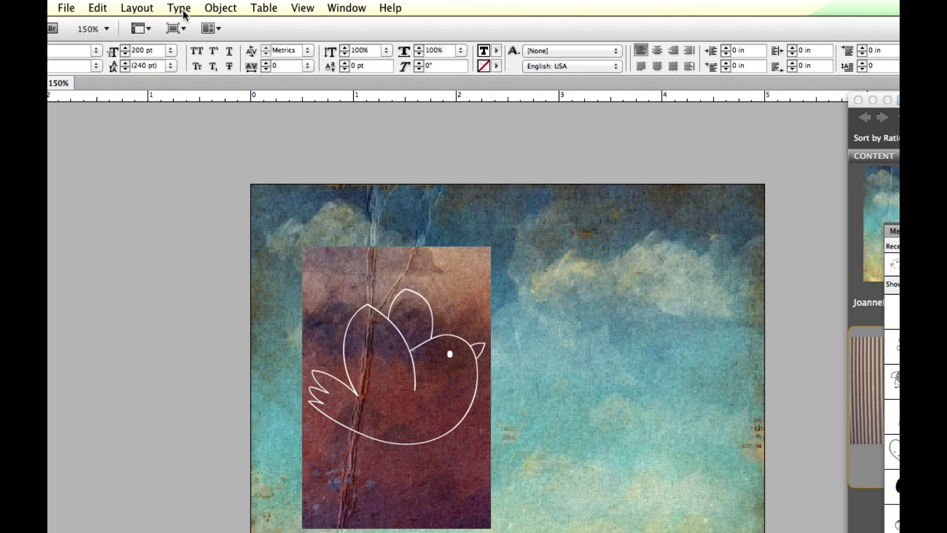
- Convert the bird glyph to outlines with Type > Create Outlines and select it as an object
{"action": "left_click", "coordinate": [188, 12]}
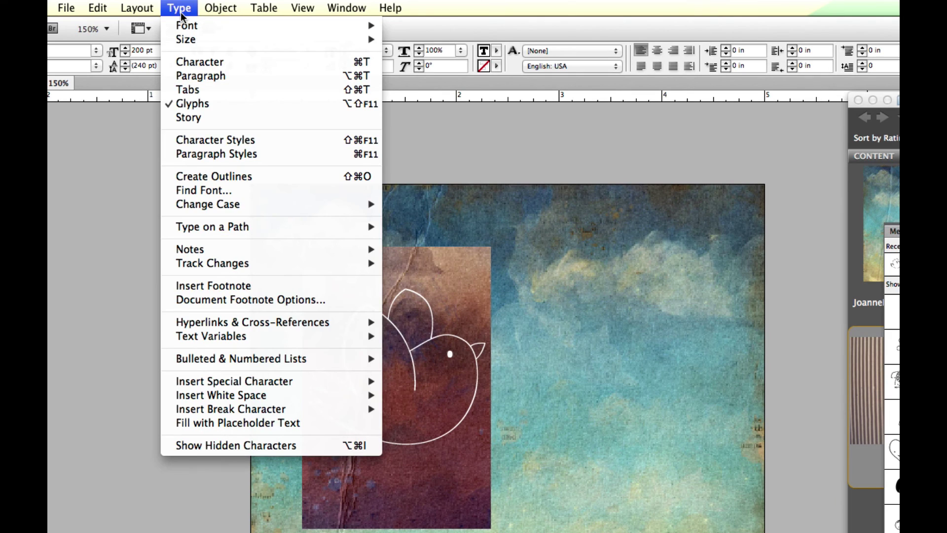
{"action": "left_click", "coordinate": [245, 176]}
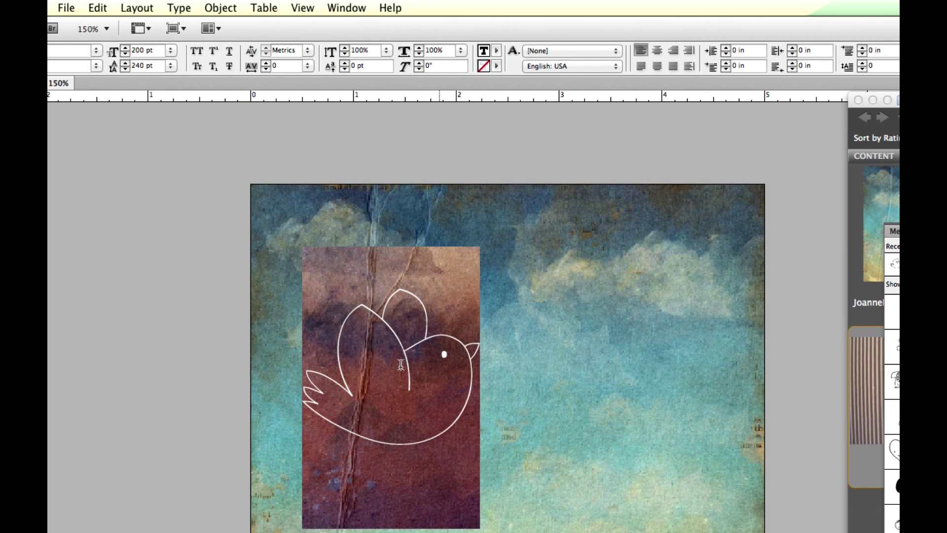
{"action": "key", "text": "Escape"}
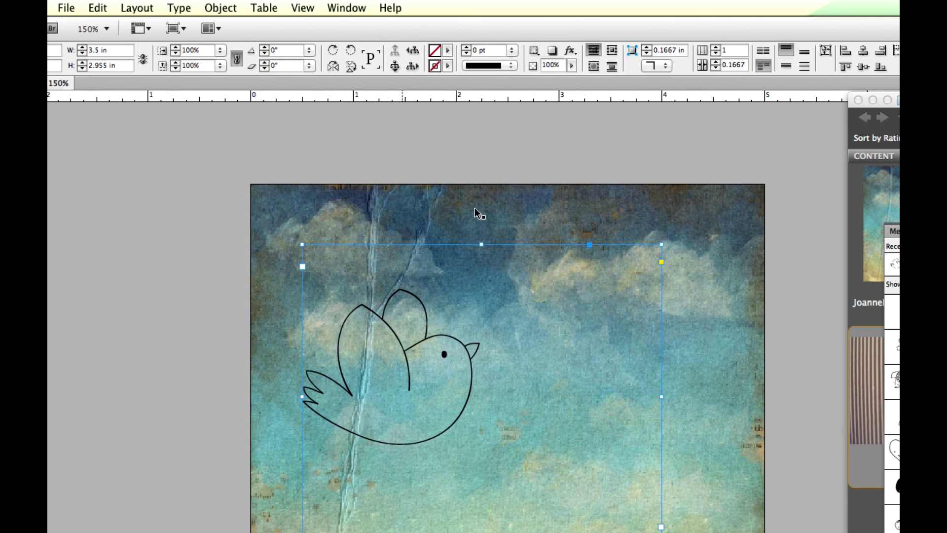
- Cut the bird path out of its frame, paste it as a standalone shape, and move it upper left
{"action": "left_click", "coordinate": [416, 347]}
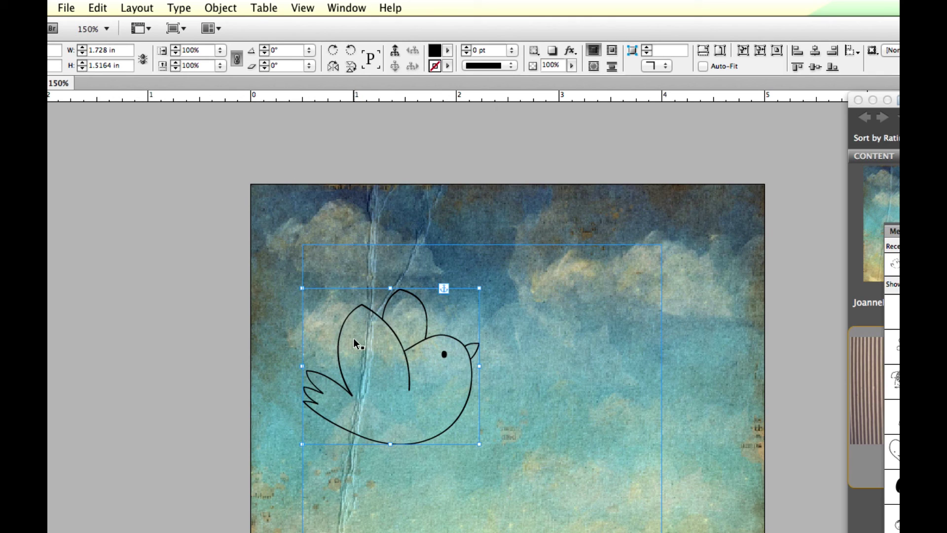
{"action": "key", "text": "super+x"}
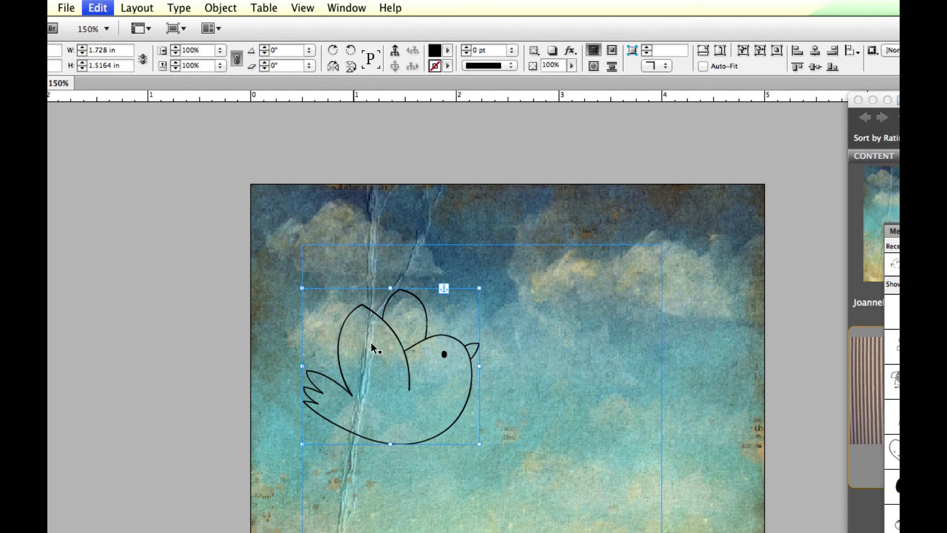
{"action": "left_click", "coordinate": [476, 305]}
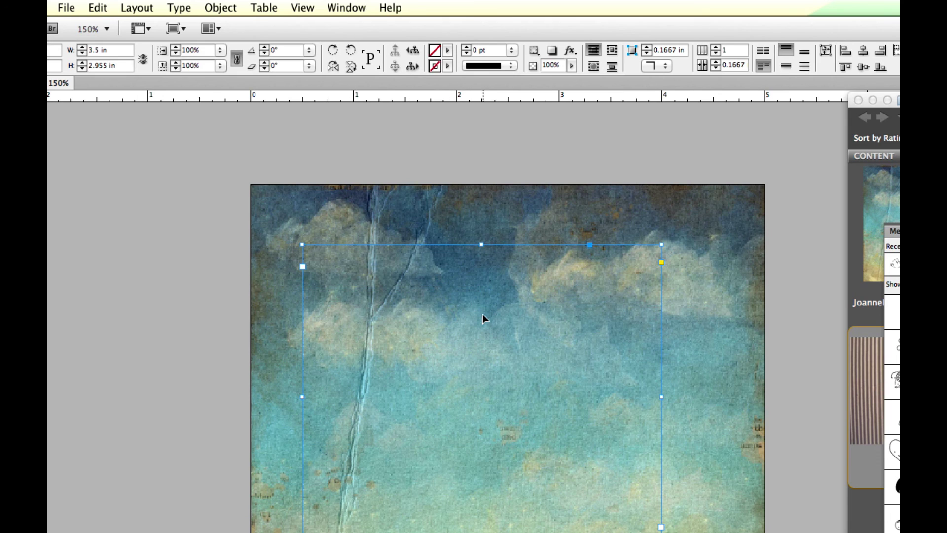
{"action": "left_click", "coordinate": [483, 318]}
{"action": "key", "text": "super+v"}
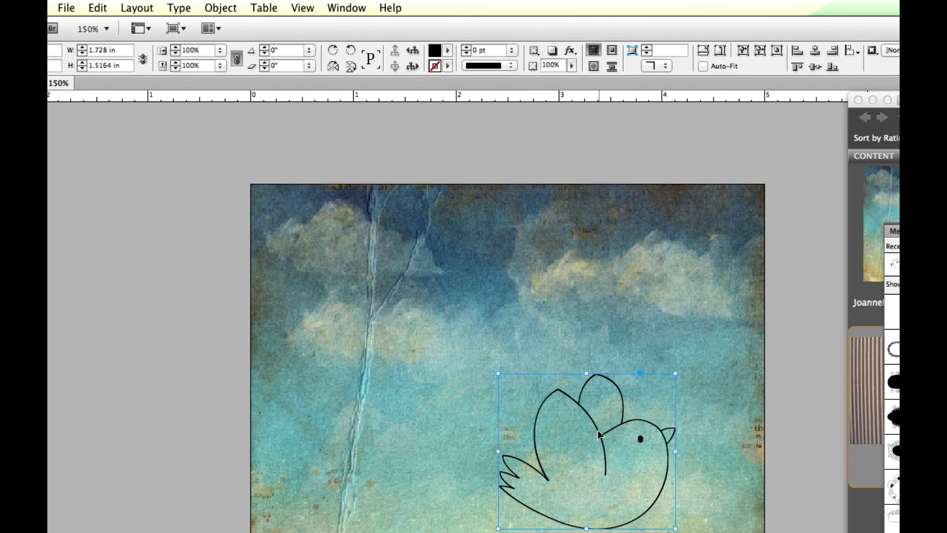
{"action": "mouse_move", "coordinate": [597, 430]}
{"action": "left_mouse_down"}
{"action": "mouse_move", "coordinate": [508, 441]}
{"action": "mouse_move", "coordinate": [454, 387]}
{"action": "left_mouse_up"}
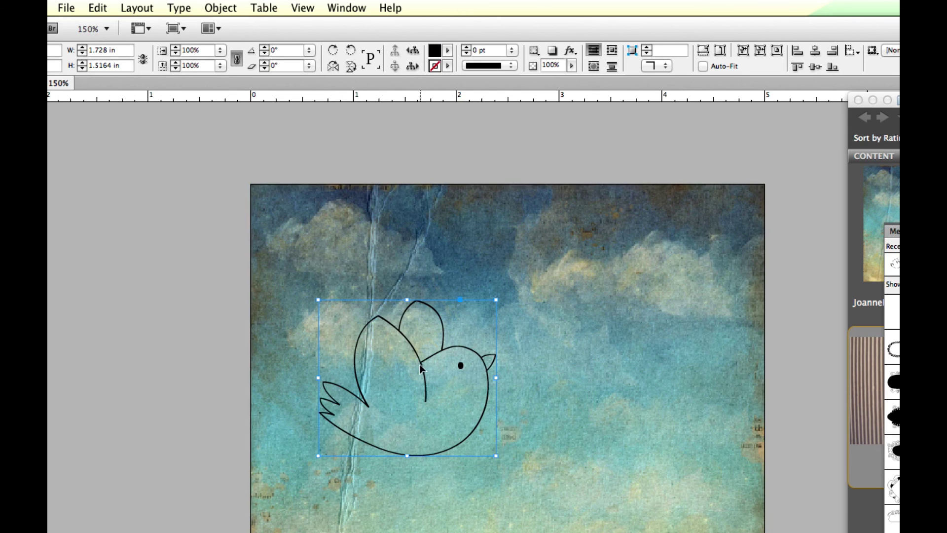
{"action": "left_click_drag", "start_coordinate": [493, 436], "coordinate": [472, 400]}
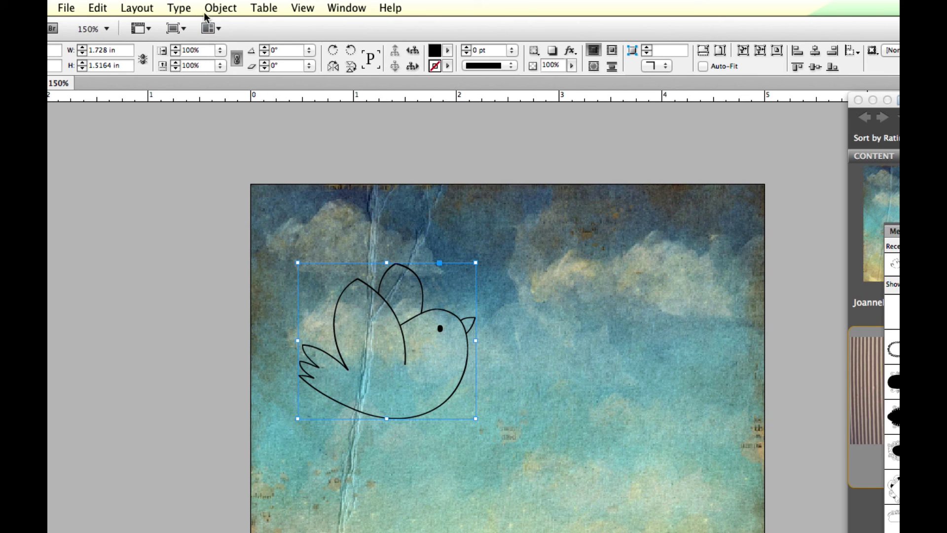
- Release the bird's compound path into separate paths via Object > Paths
{"action": "left_click", "coordinate": [220, 9]}
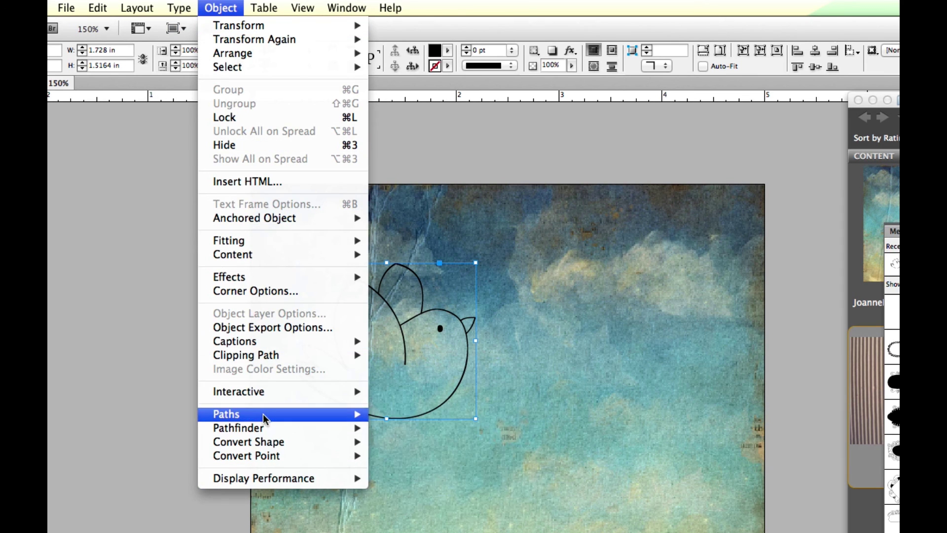
{"action": "mouse_move", "coordinate": [263, 420]}
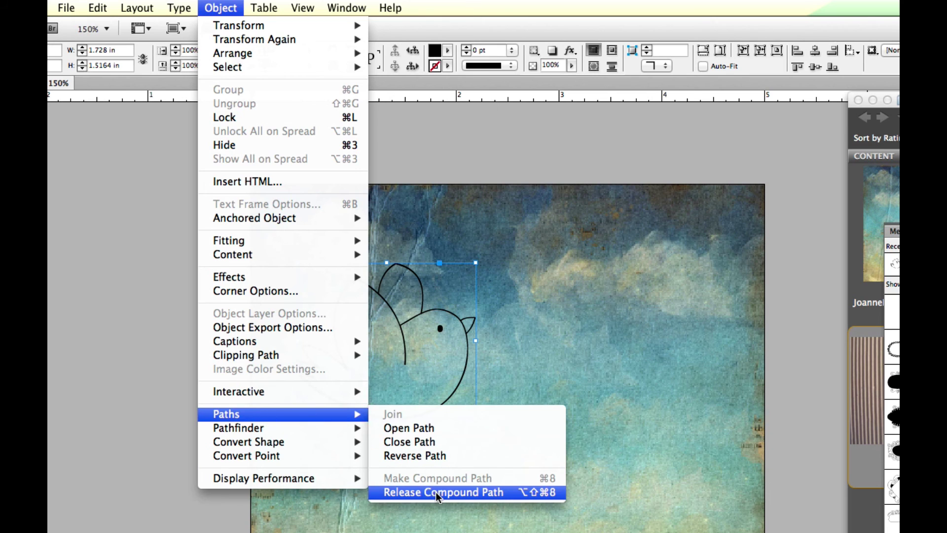
{"action": "left_click", "coordinate": [463, 493]}
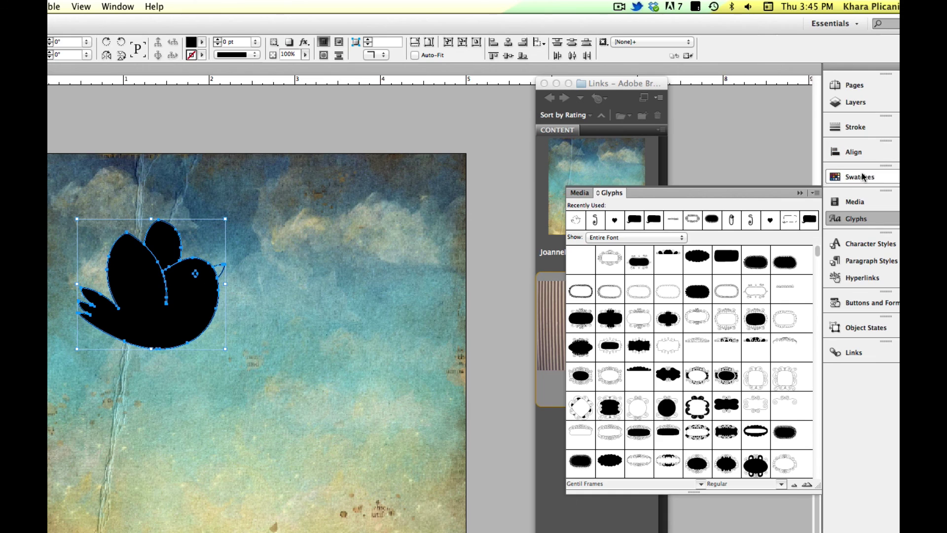
- Give the bird paths a [None] fill and a 0.5 pt [Black] stroke
{"action": "left_click", "coordinate": [863, 177]}
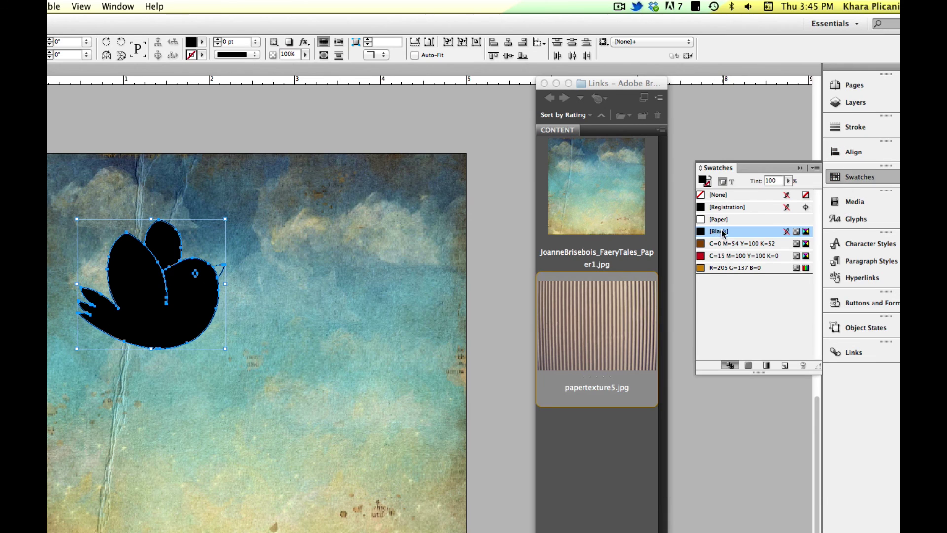
{"action": "left_click", "coordinate": [718, 195]}
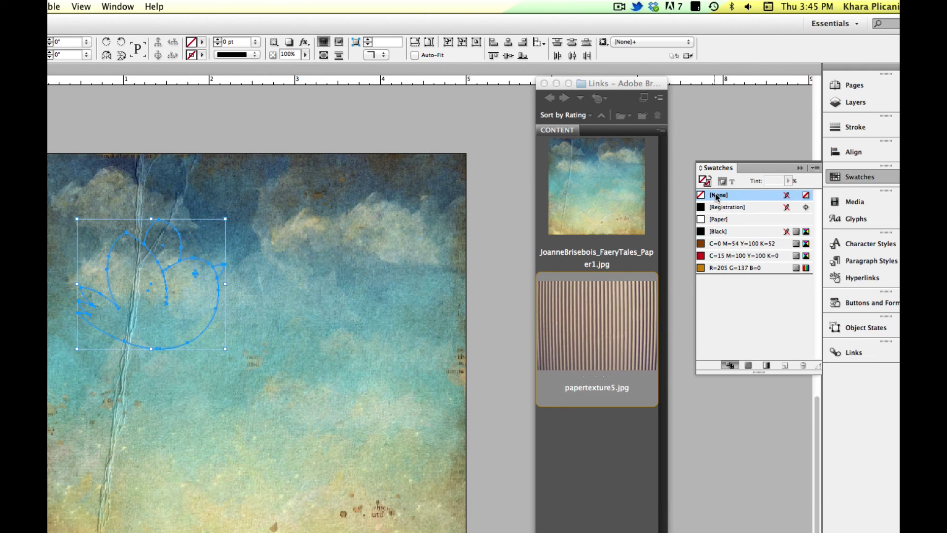
{"action": "left_click", "coordinate": [708, 185]}
{"action": "left_click", "coordinate": [730, 231]}
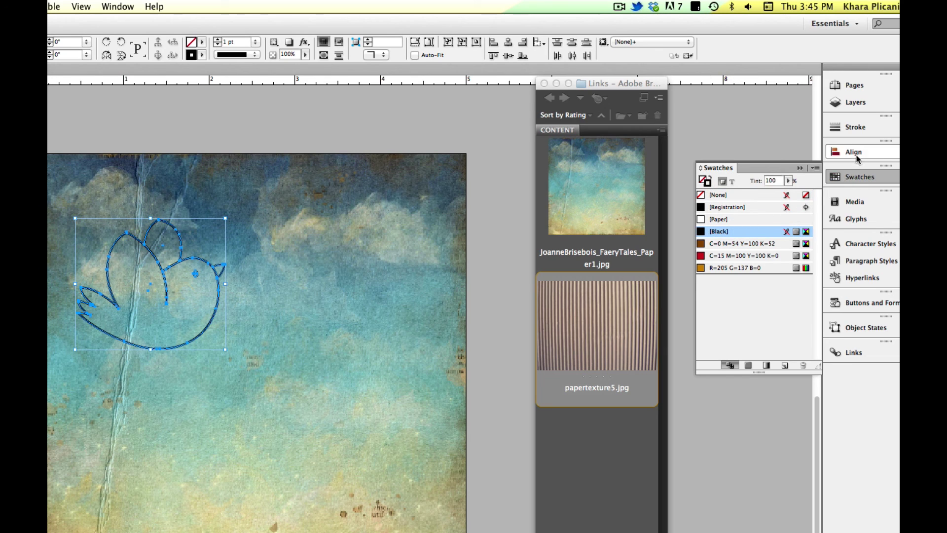
{"action": "left_click", "coordinate": [854, 127]}
{"action": "left_click", "coordinate": [766, 137]}
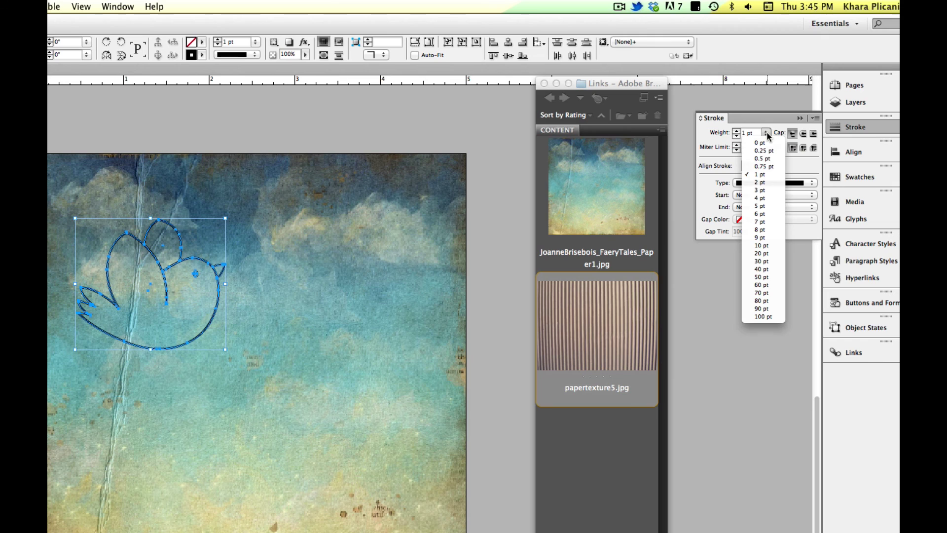
{"action": "left_click", "coordinate": [750, 176]}
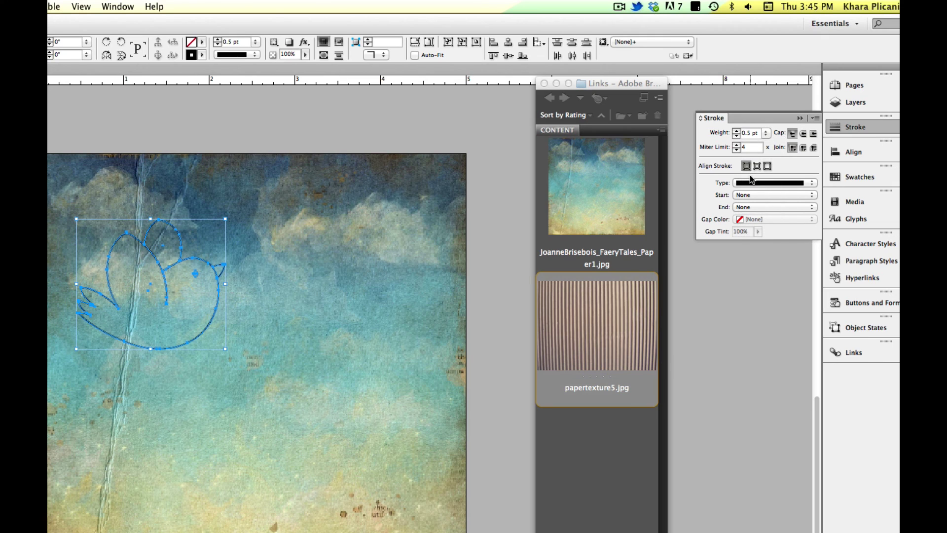
{"action": "left_click", "coordinate": [490, 318]}
{"action": "left_click", "coordinate": [252, 367]}
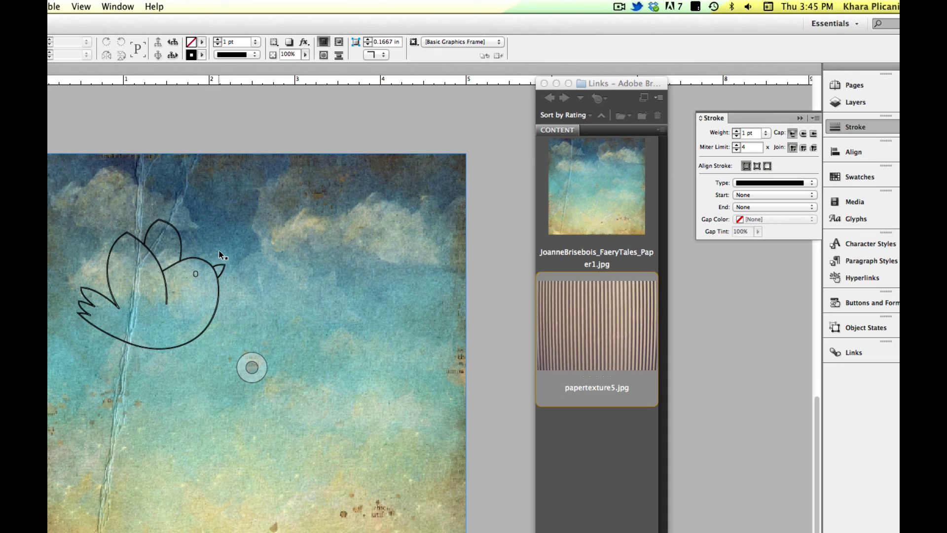
{"action": "left_click", "coordinate": [196, 274]}
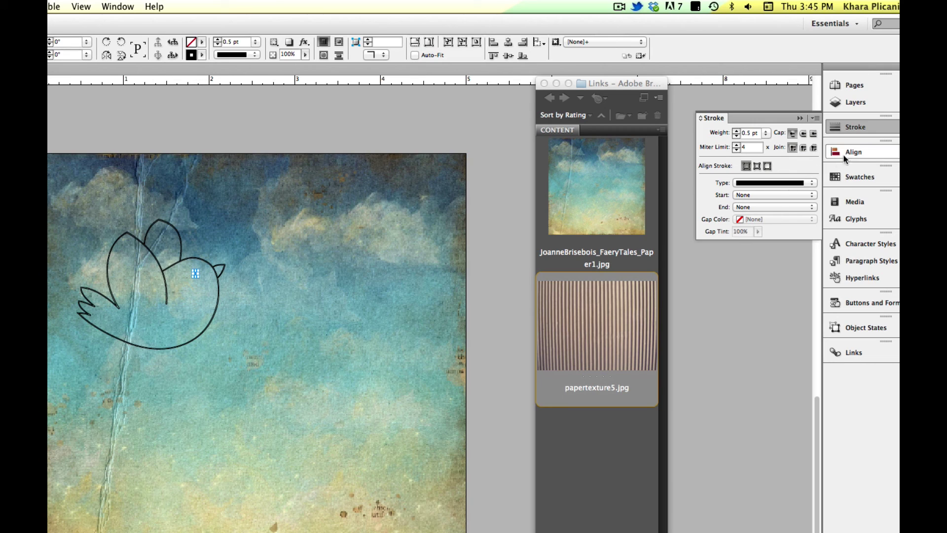
- Swap the eye's fill and stroke to make it a solid black dot, then select the whole bird
{"action": "left_click", "coordinate": [857, 176]}
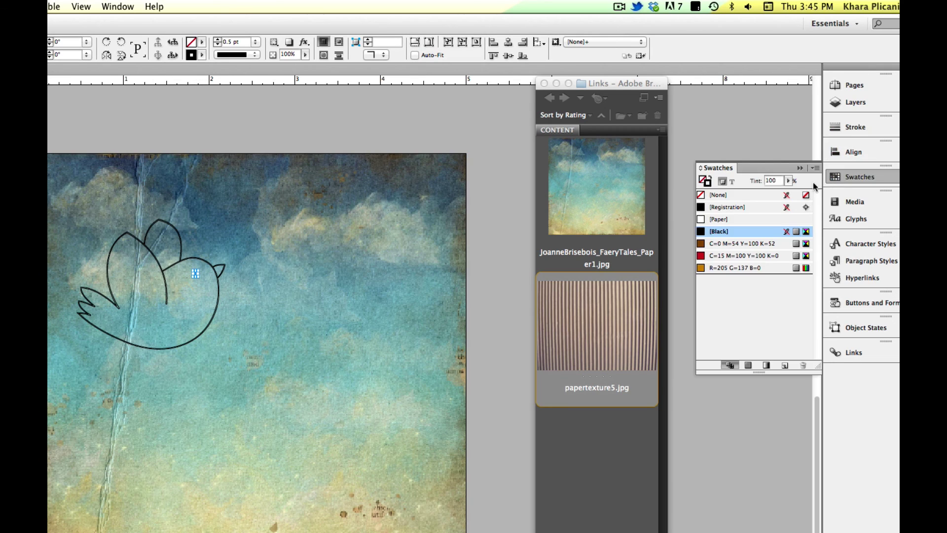
{"action": "left_click", "coordinate": [708, 177]}
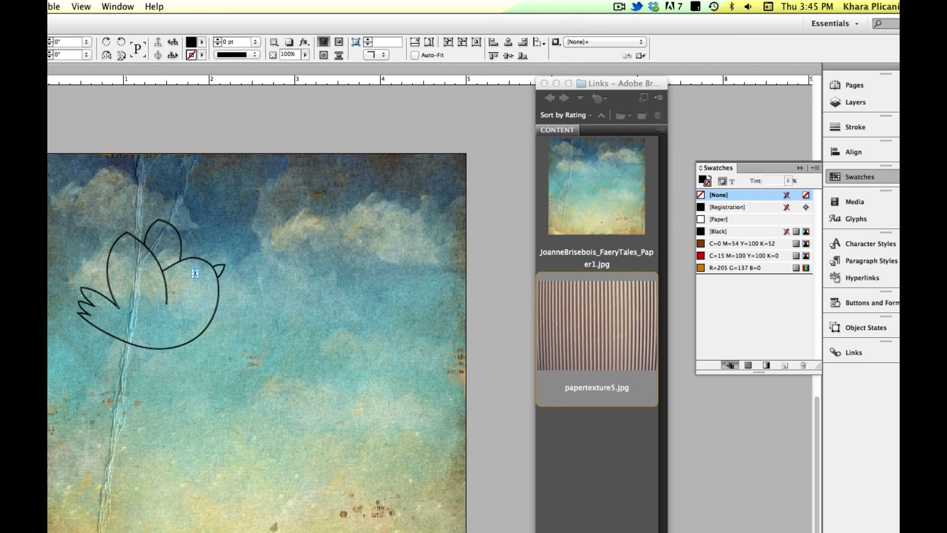
{"action": "key", "text": "super+shift+a"}
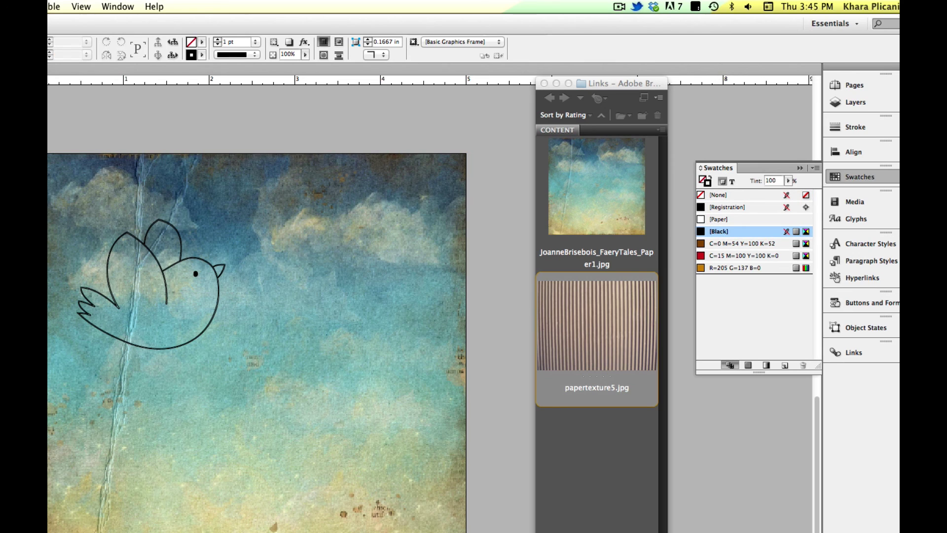
{"action": "left_click", "coordinate": [251, 367]}
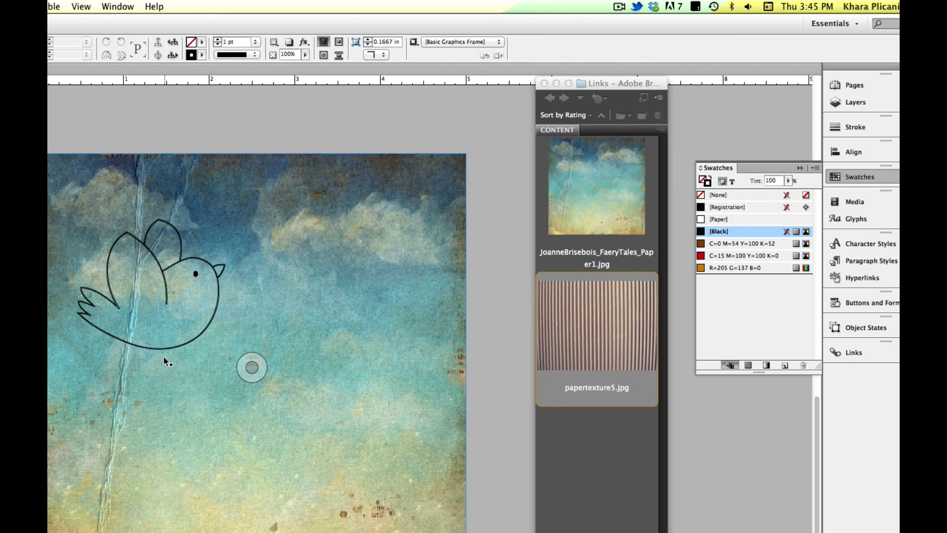
{"action": "left_click", "coordinate": [192, 339]}
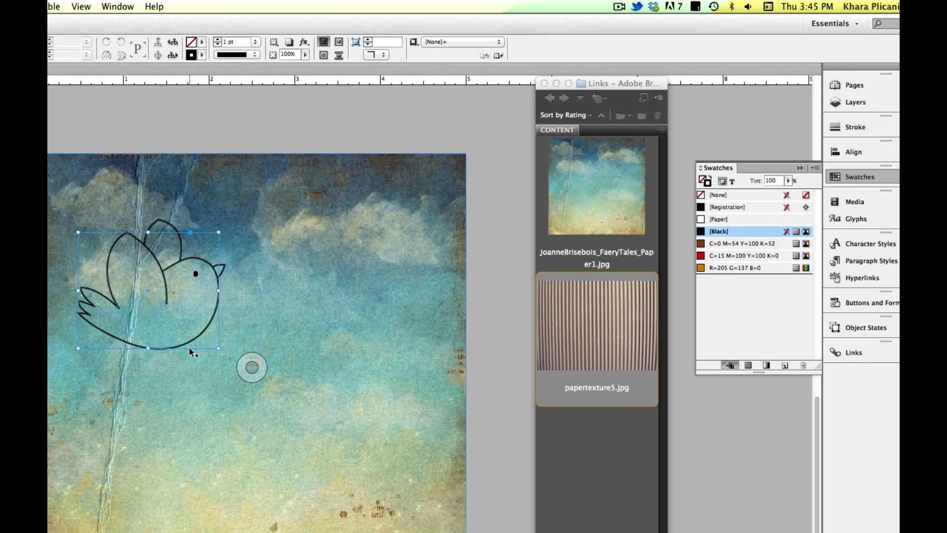
{"action": "left_click", "coordinate": [149, 228]}
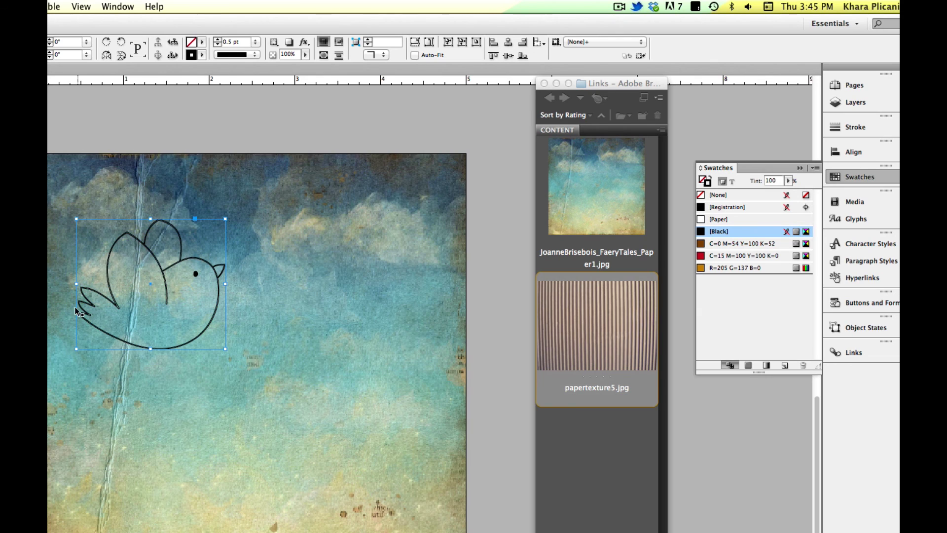
- Fill the bird with the striped papertexture5.jpg image and fit it to the shape
{"action": "left_click", "coordinate": [596, 318]}
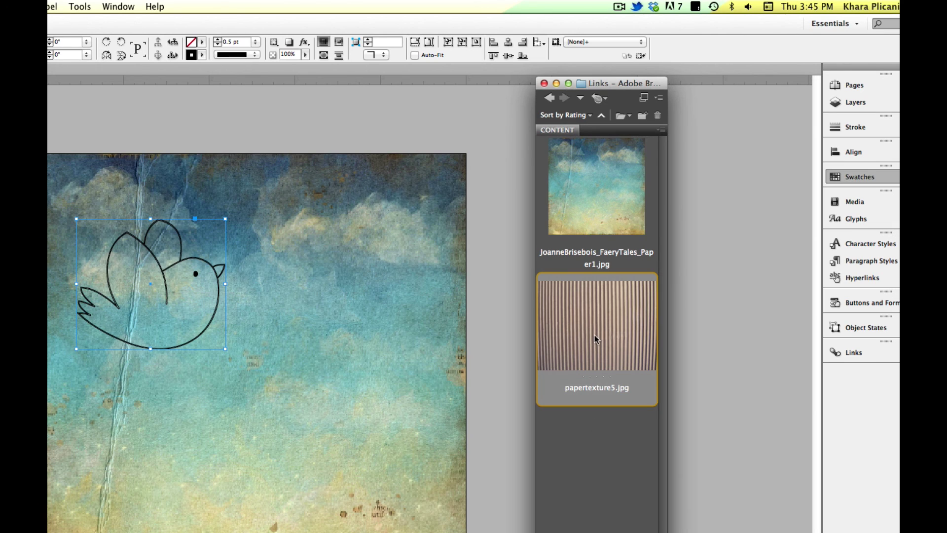
{"action": "left_click_drag", "start_coordinate": [606, 329], "coordinate": [186, 313]}
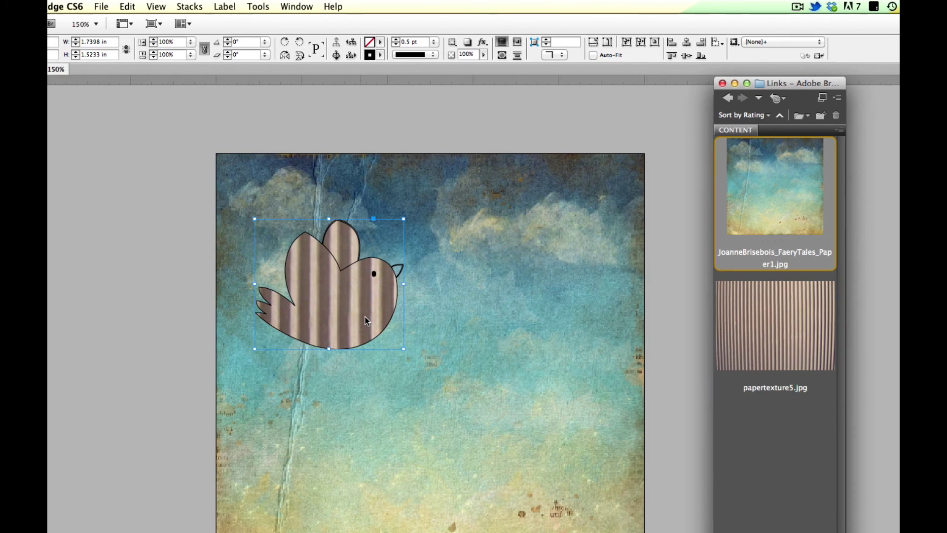
{"action": "left_click", "coordinate": [186, 317]}
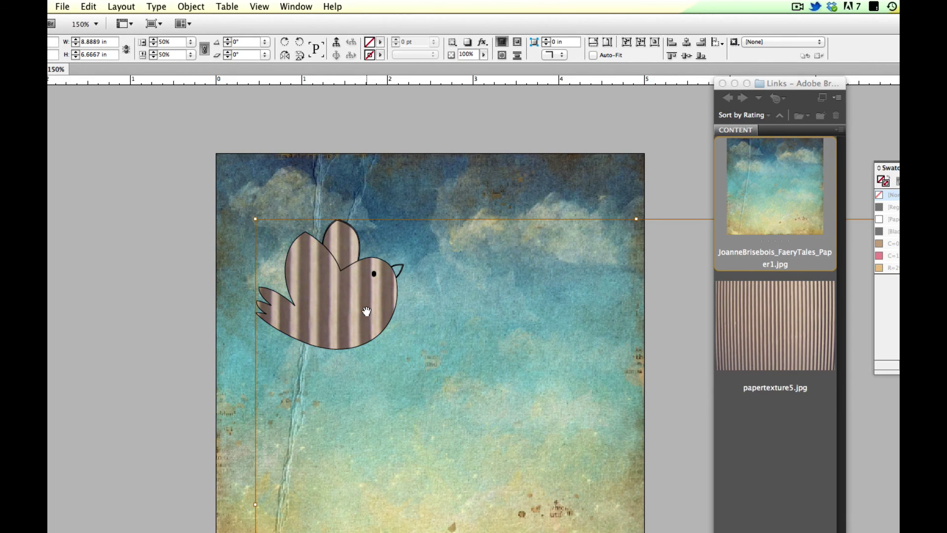
{"action": "key", "text": "ctrl+alt+shift+e"}
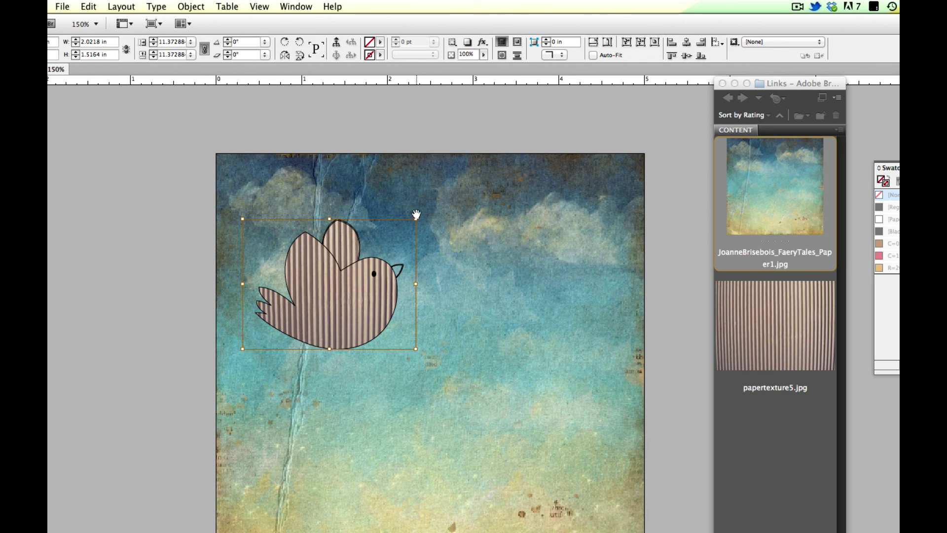
- Rotate the stripe texture about 19.75° so the stripes run diagonally and shift it down-left
{"action": "left_click_drag", "start_coordinate": [416, 212], "coordinate": [458, 185]}
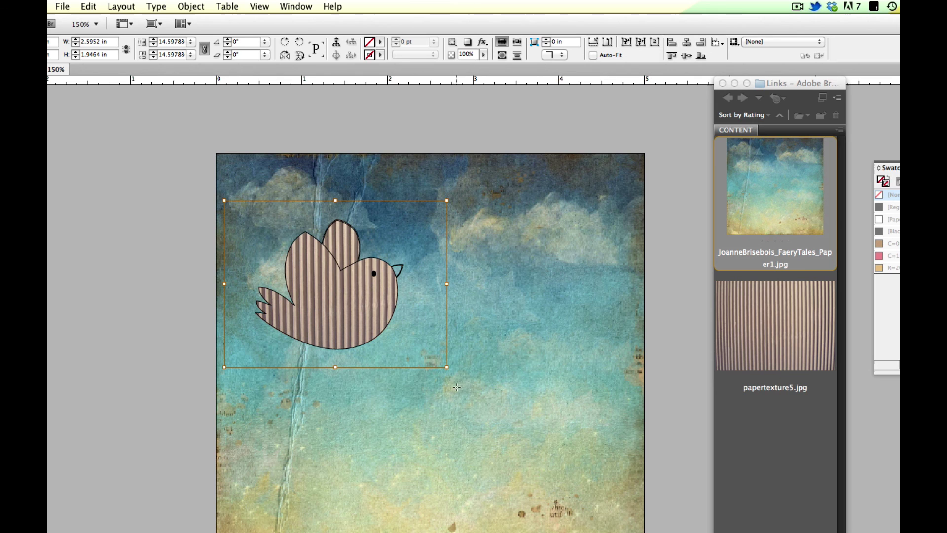
{"action": "left_click_drag", "start_coordinate": [455, 388], "coordinate": [462, 324]}
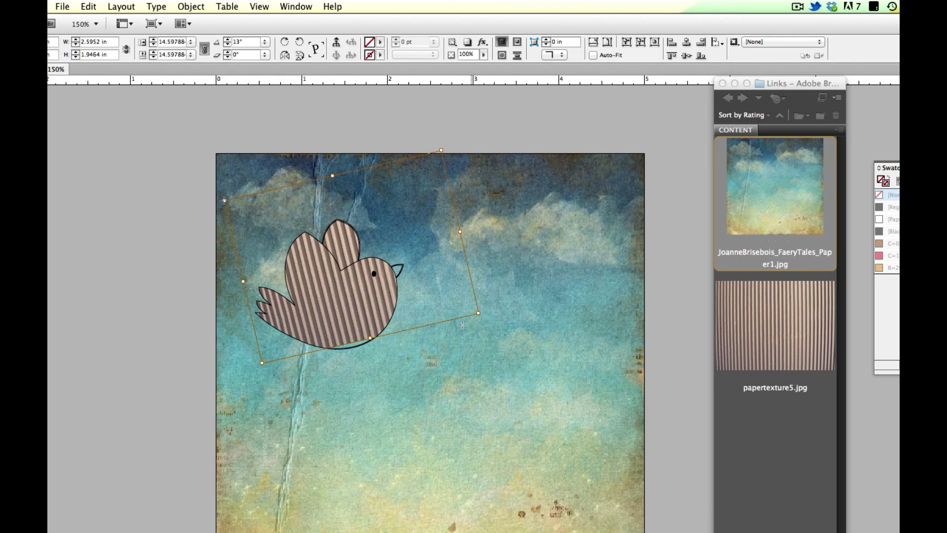
{"action": "left_click_drag", "start_coordinate": [522, 335], "coordinate": [419, 299]}
{"action": "left_click_drag", "start_coordinate": [329, 306], "coordinate": [312, 355]}
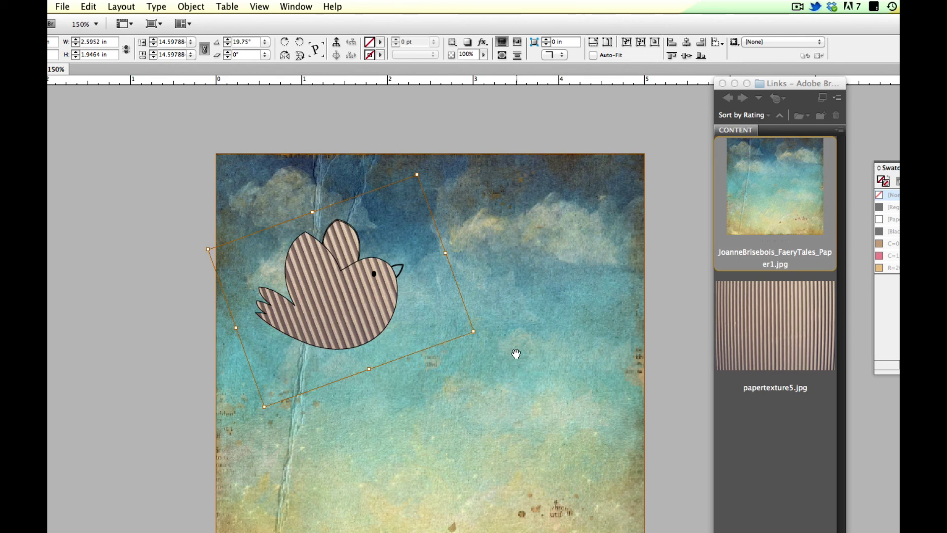
{"action": "left_click", "coordinate": [146, 352]}
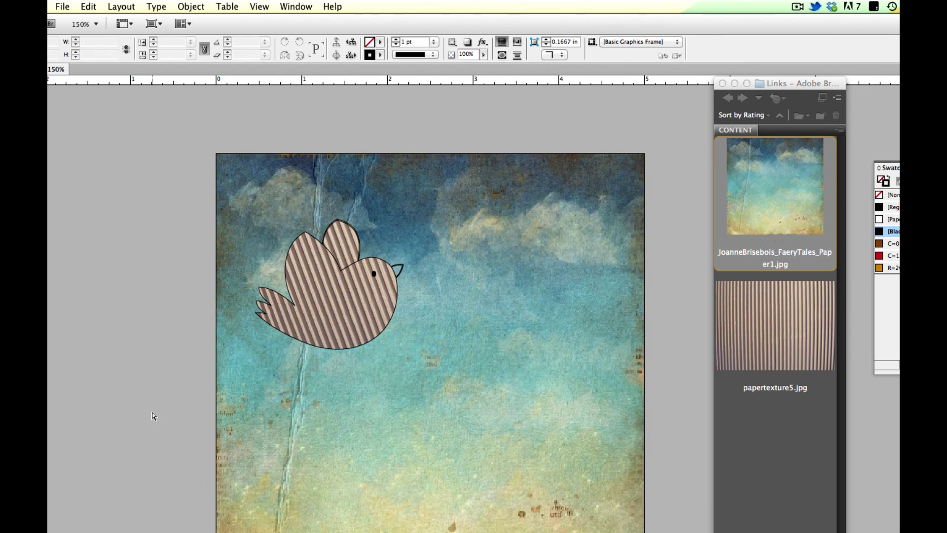
- Set the striped bird's black outline weight to 0.75 pt in the Stroke panel
{"action": "left_click", "coordinate": [383, 336]}
{"action": "left_click", "coordinate": [380, 334]}
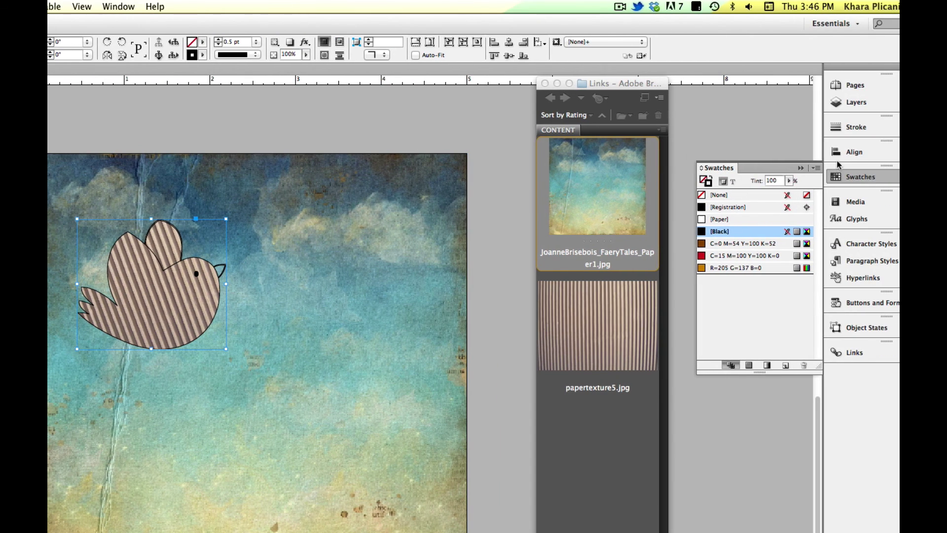
{"action": "left_click", "coordinate": [856, 127]}
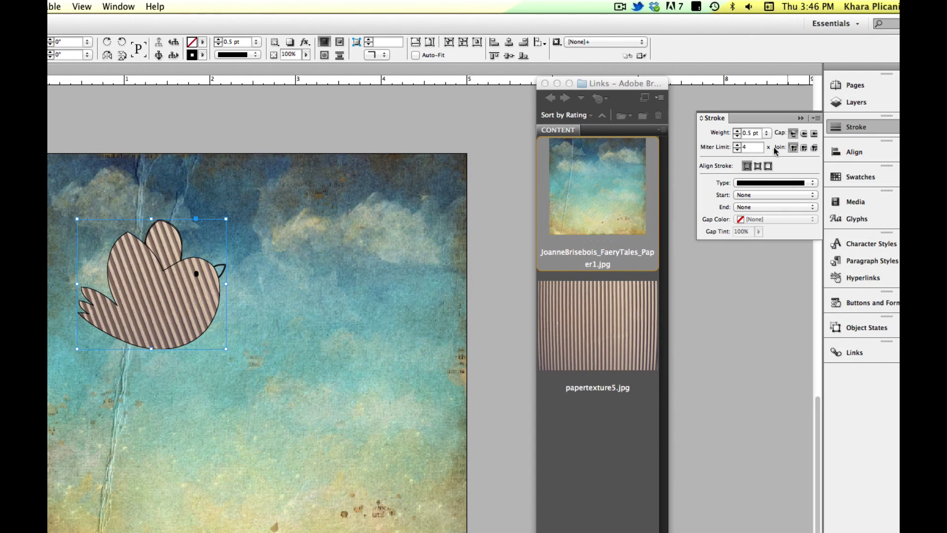
{"action": "left_click", "coordinate": [737, 132]}
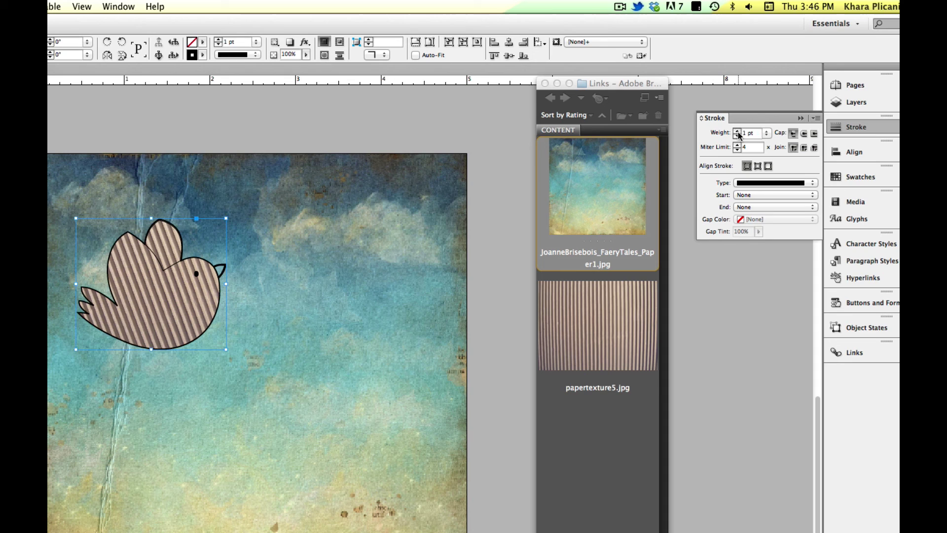
{"action": "left_click", "coordinate": [737, 138]}
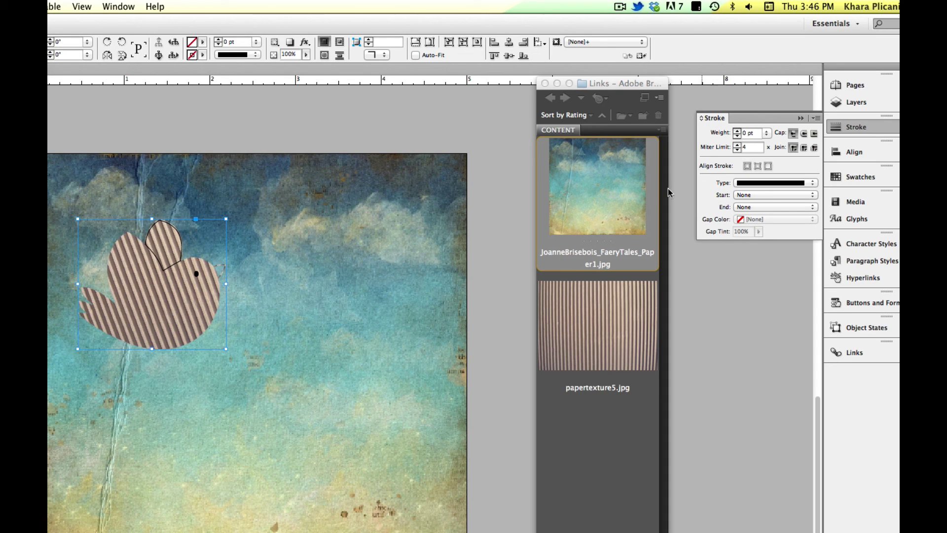
{"action": "left_click", "coordinate": [766, 133]}
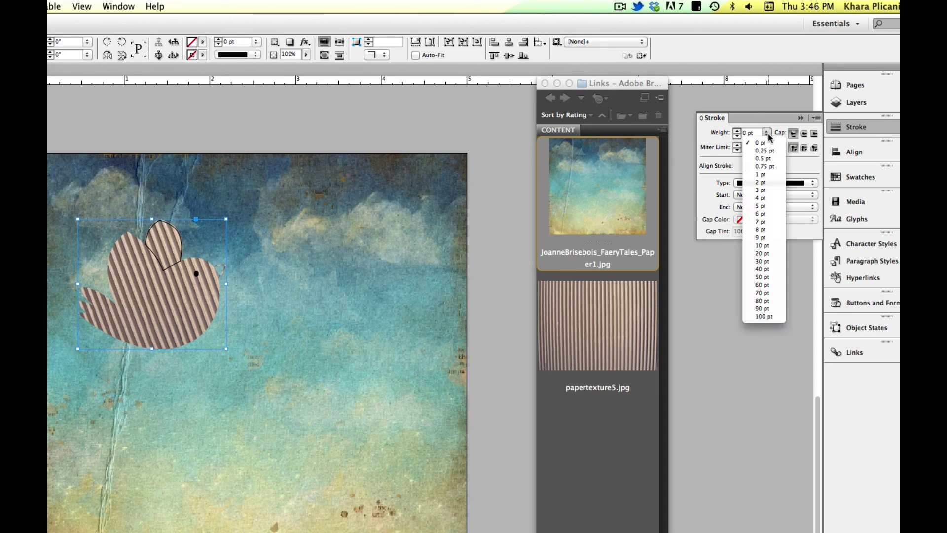
{"action": "left_click", "coordinate": [749, 166]}
{"action": "left_click", "coordinate": [253, 366]}
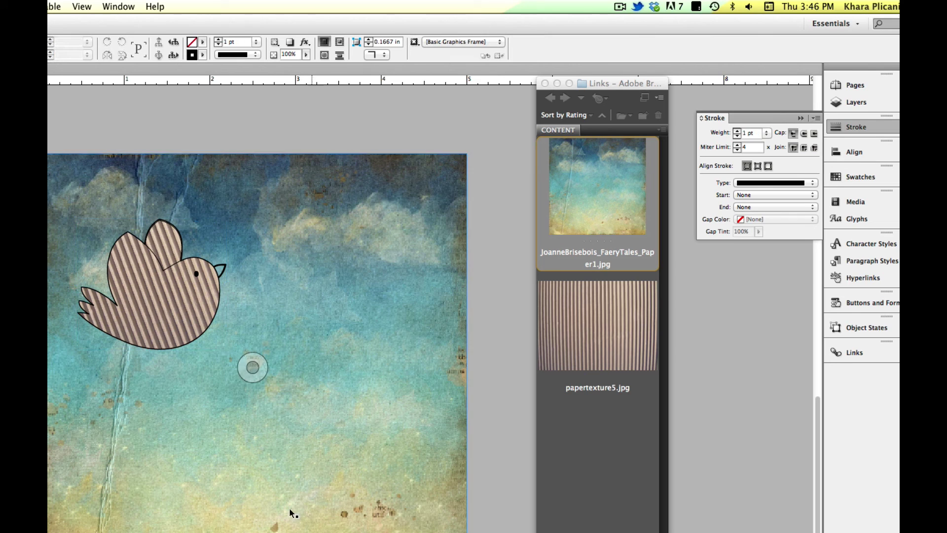
{"action": "key", "text": "super+shift+a"}
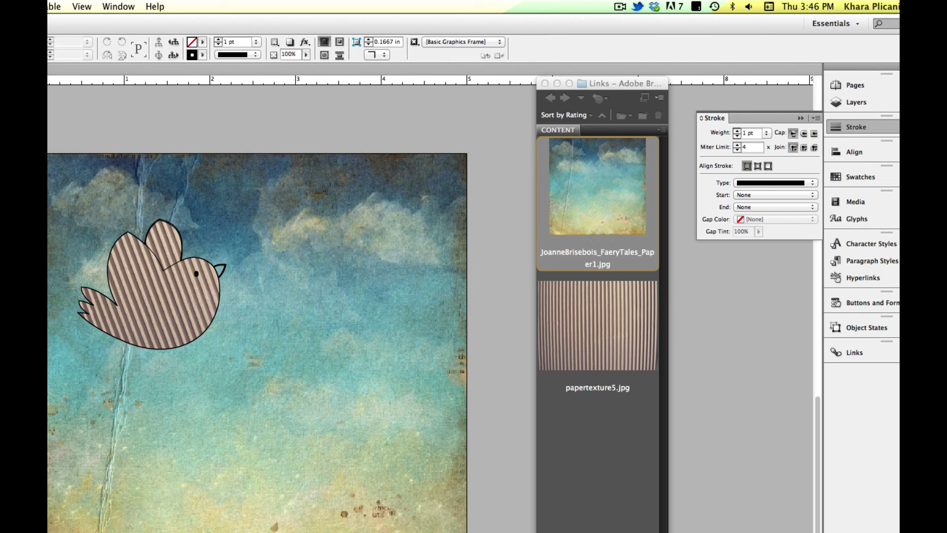
- Draw a new text frame above the striped bird with the Type tool
{"action": "left_click", "coordinate": [167, 373]}
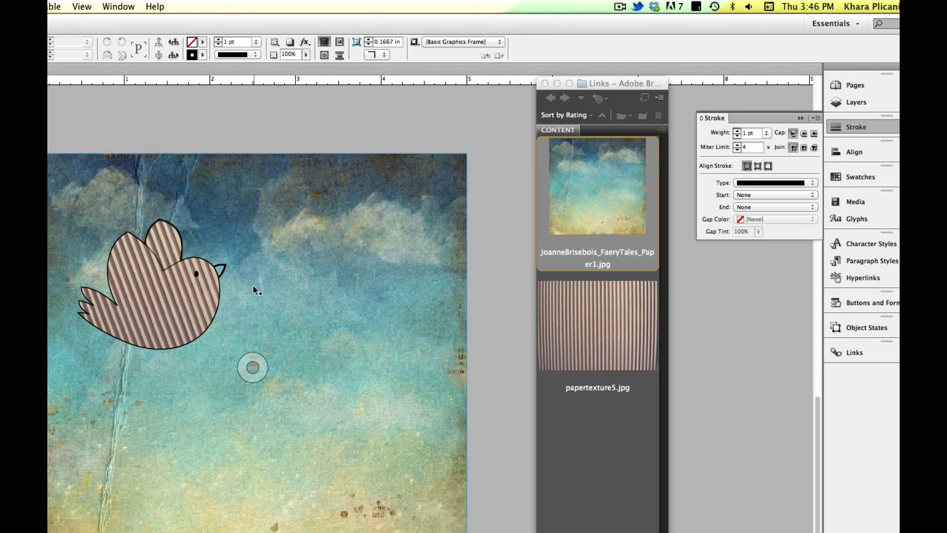
{"action": "left_click", "coordinate": [173, 313]}
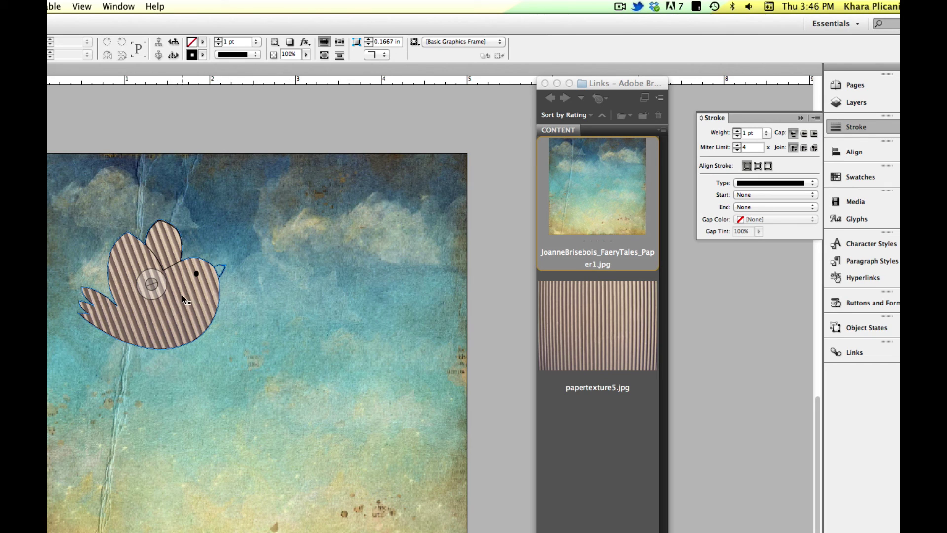
{"action": "key", "text": "t"}
{"action": "mouse_move", "coordinate": [238, 186]}
{"action": "left_mouse_down"}
{"action": "mouse_move", "coordinate": [291, 222]}
{"action": "mouse_move", "coordinate": [436, 268]}
{"action": "mouse_move", "coordinate": [457, 294]}
{"action": "left_mouse_up"}
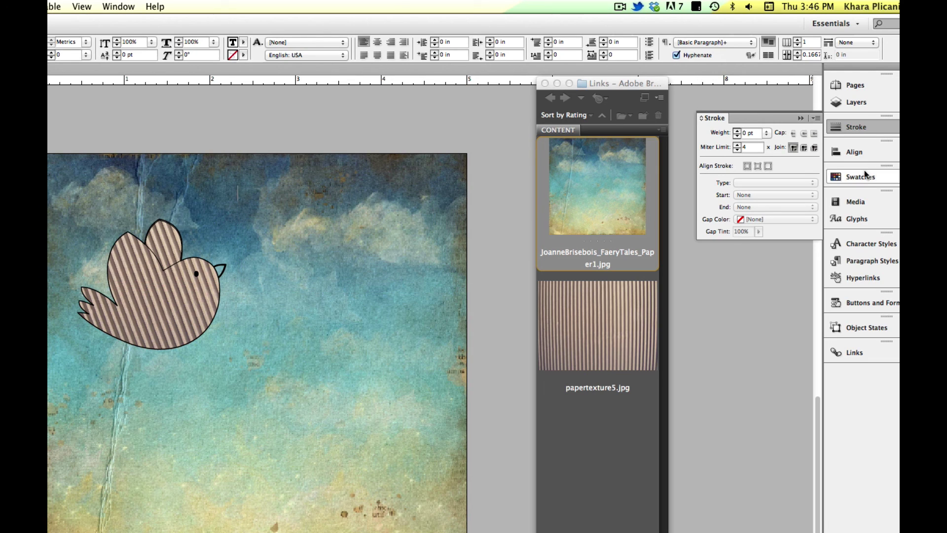
- Insert the speech-bubble glyph from the Gentil Doodles font via the Glyphs panel
{"action": "left_click", "coordinate": [858, 218]}
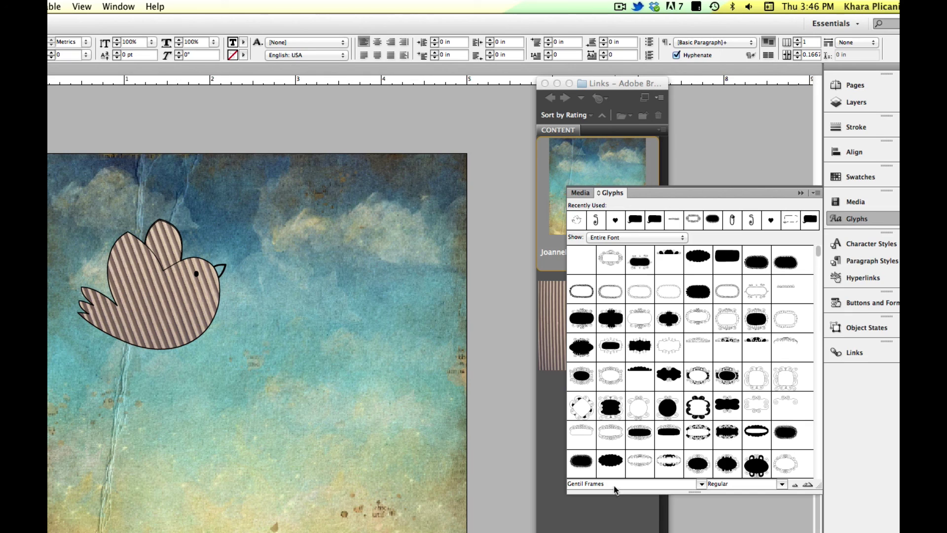
{"action": "left_click_drag", "start_coordinate": [599, 485], "coordinate": [587, 485]}
{"action": "type", "text": "Doodles"}
{"action": "key", "text": "Return"}
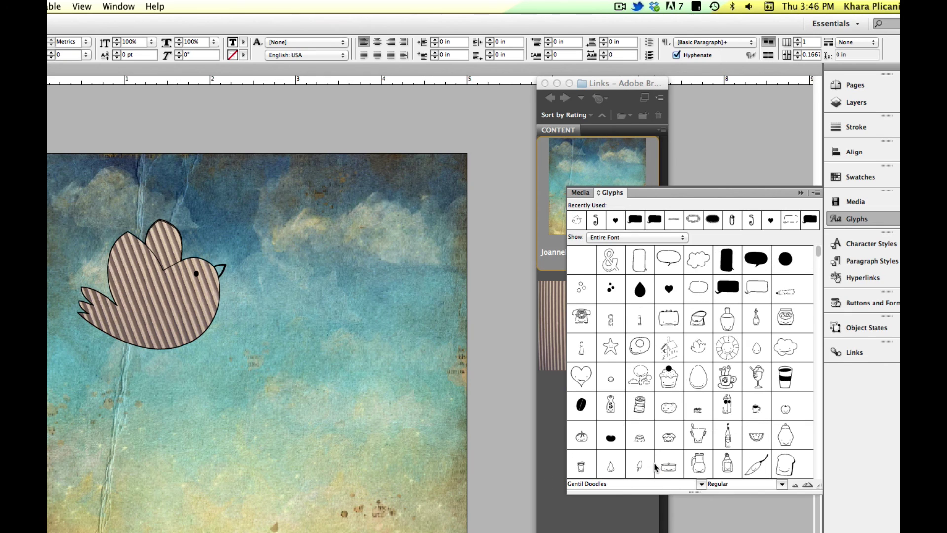
{"action": "double_click", "coordinate": [727, 292]}
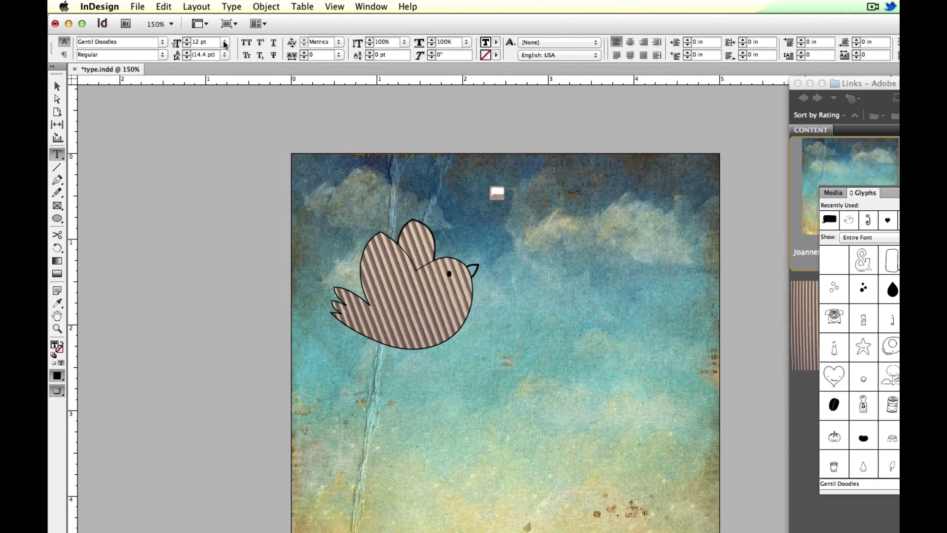
- Set the speech-bubble glyph to 60 pt, then enlarge its frame and nudge it beside the beak
{"action": "left_click", "coordinate": [224, 42]}
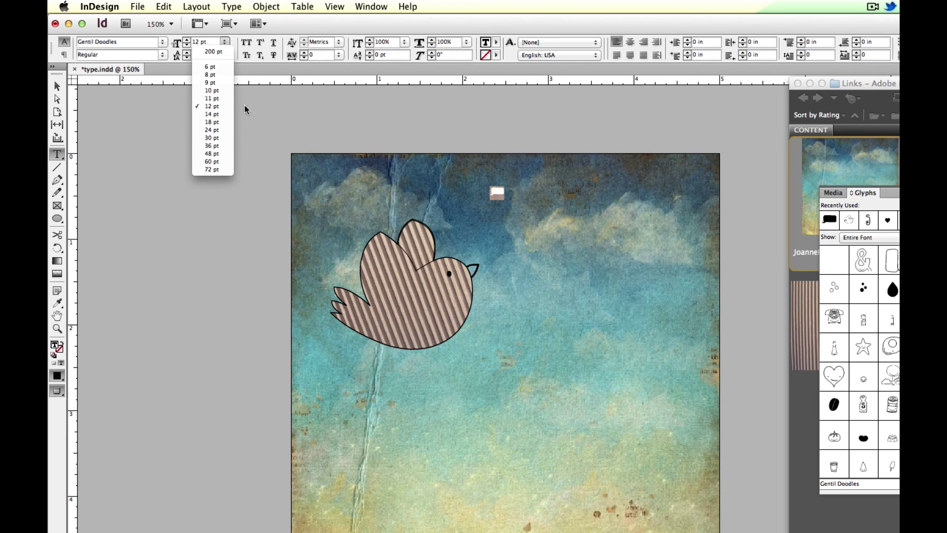
{"action": "left_click", "coordinate": [220, 162]}
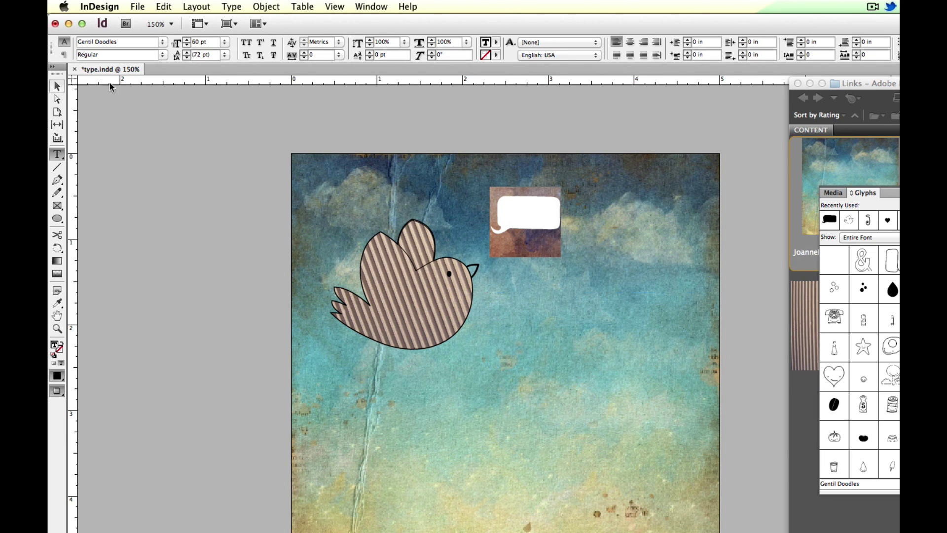
{"action": "key", "text": "Escape"}
{"action": "mouse_move", "coordinate": [713, 274]}
{"action": "left_mouse_down"}
{"action": "mouse_move", "coordinate": [569, 245]}
{"action": "mouse_move", "coordinate": [655, 309]}
{"action": "left_mouse_up"}
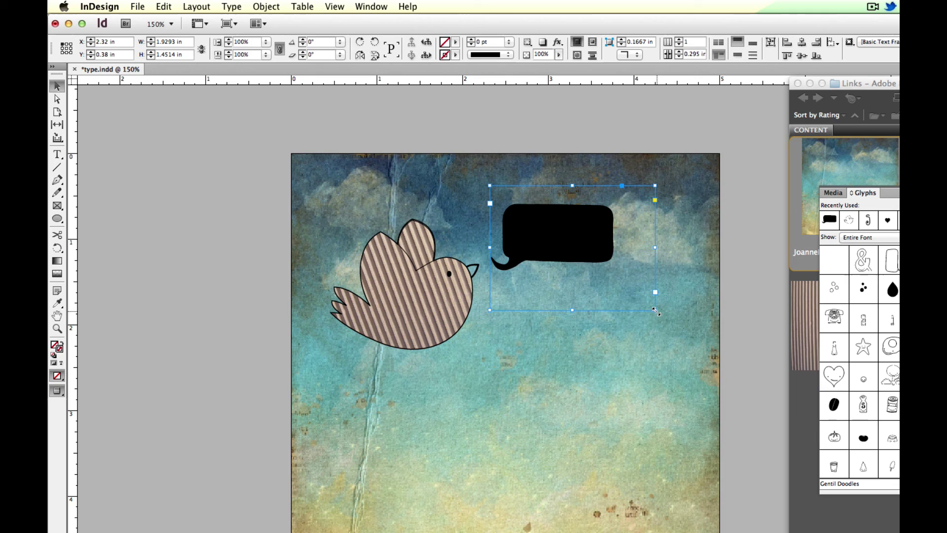
{"action": "left_click_drag", "start_coordinate": [656, 311], "coordinate": [685, 332]}
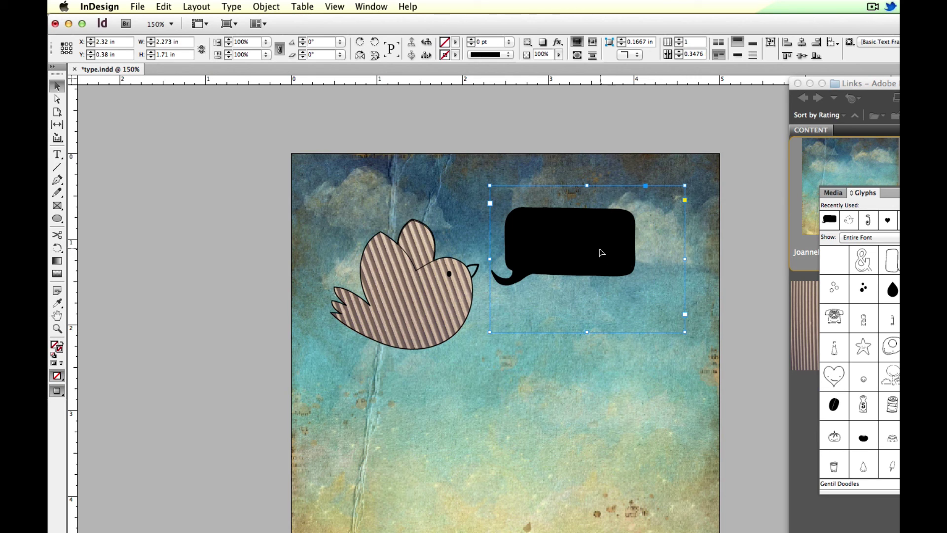
{"action": "left_click_drag", "start_coordinate": [601, 253], "coordinate": [615, 260]}
- Give the speech-bubble glyph a white fill and a 1 pt black outline
{"action": "double_click", "coordinate": [649, 253]}
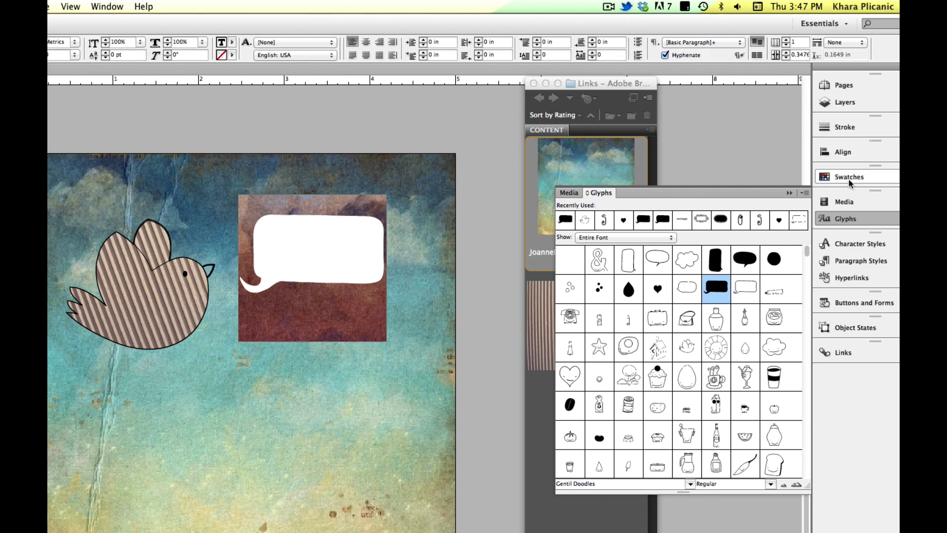
{"action": "left_click", "coordinate": [851, 181]}
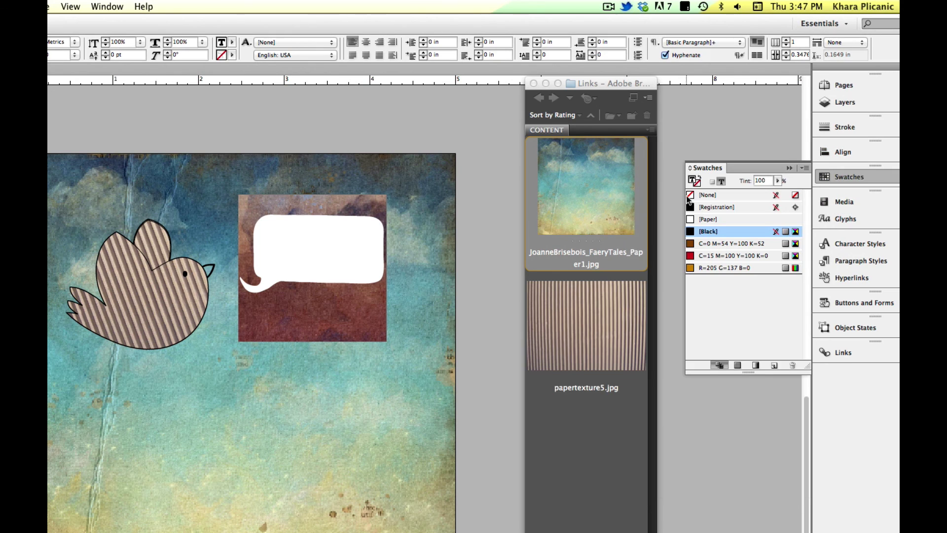
{"action": "left_click", "coordinate": [694, 183]}
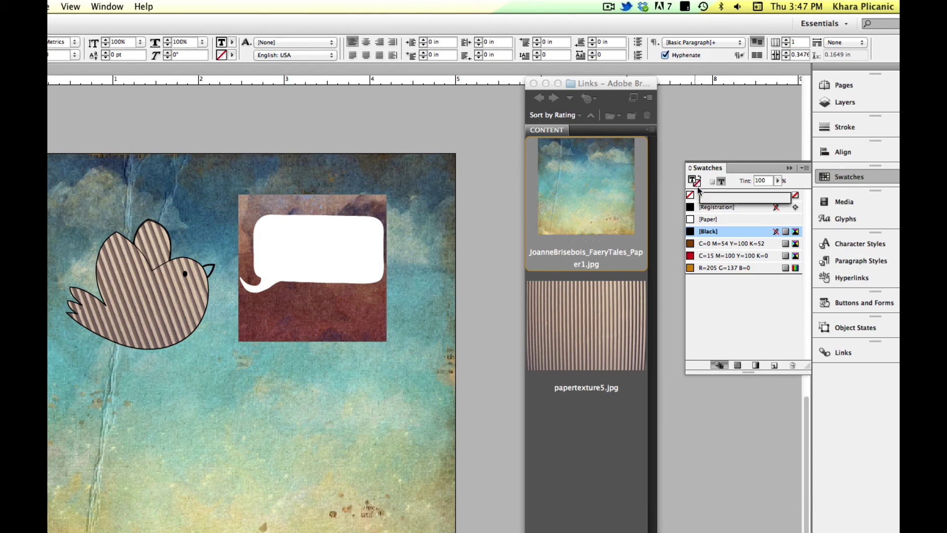
{"action": "left_click", "coordinate": [714, 219]}
{"action": "key", "text": "x"}
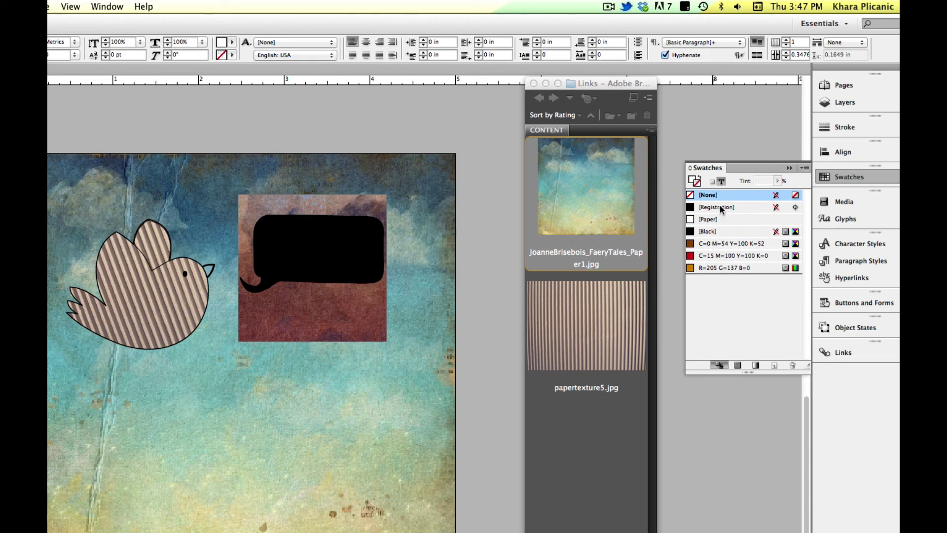
{"action": "left_click", "coordinate": [718, 232]}
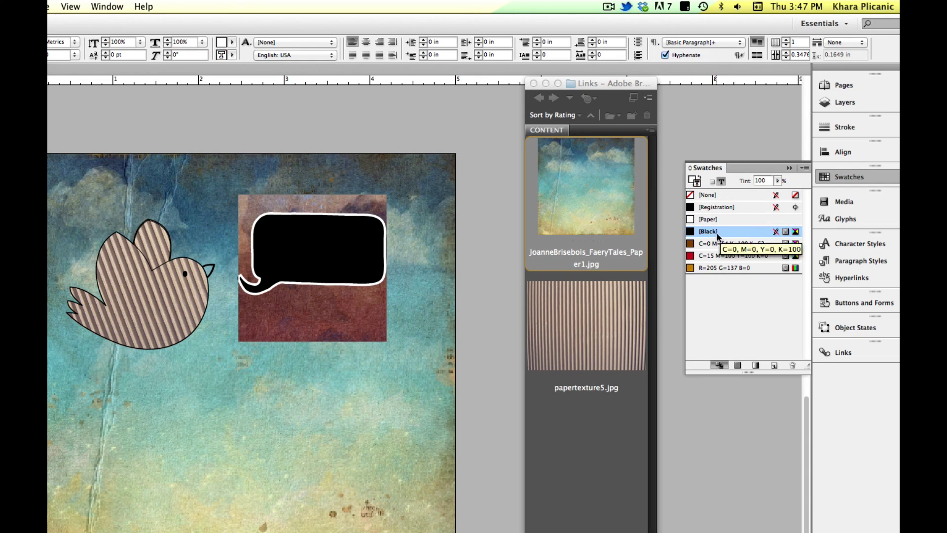
{"action": "left_click", "coordinate": [845, 127]}
{"action": "left_click", "coordinate": [755, 133]}
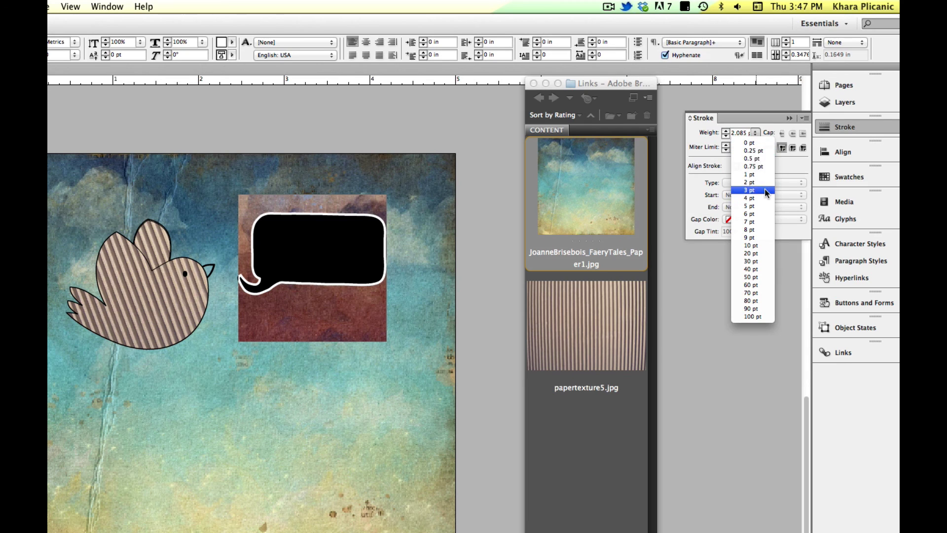
{"action": "left_click", "coordinate": [758, 174]}
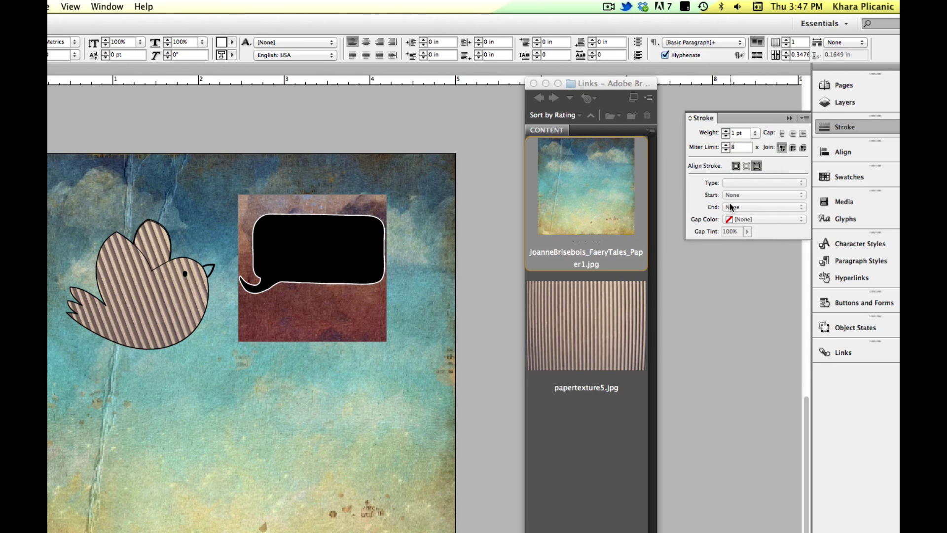
- Resize the bubble frame and move it slightly up beside the bird
{"action": "key", "text": "Escape"}
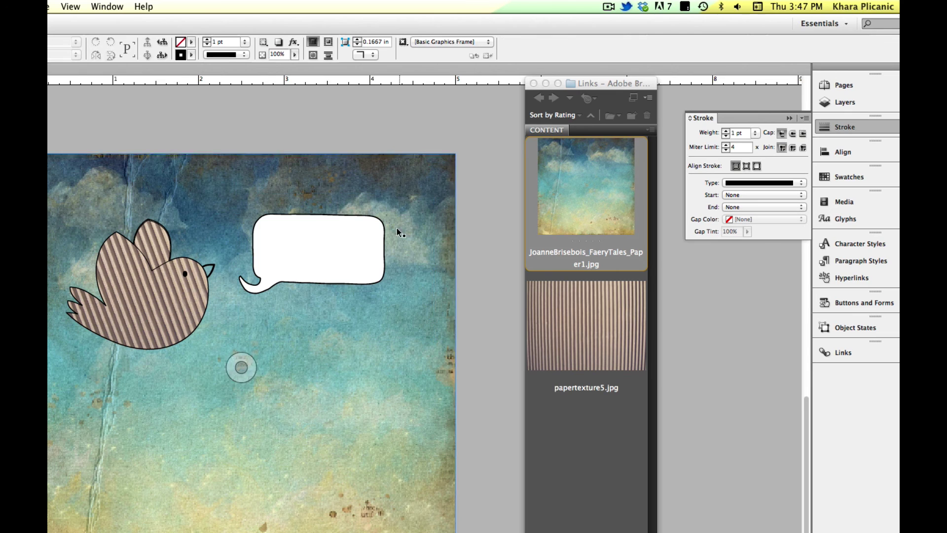
{"action": "left_click_drag", "start_coordinate": [434, 340], "coordinate": [433, 367]}
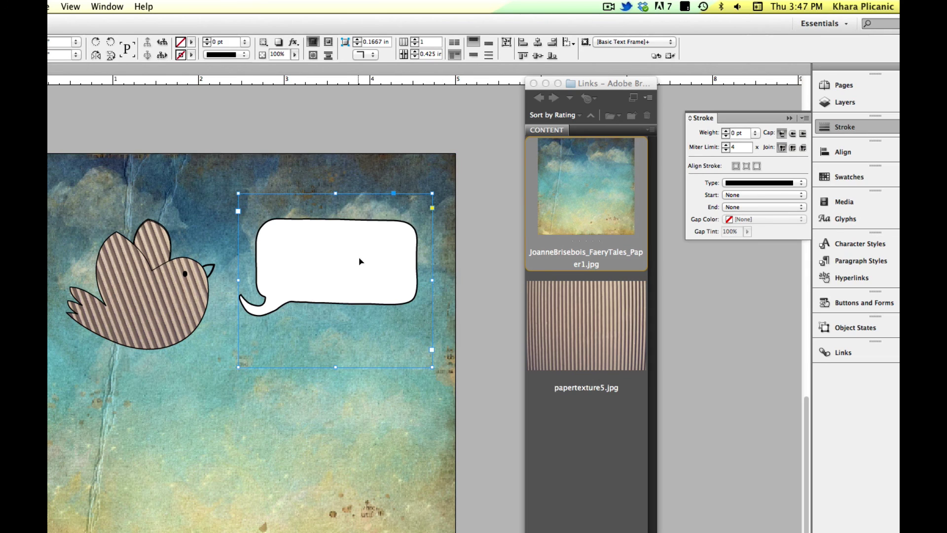
{"action": "left_click_drag", "start_coordinate": [359, 261], "coordinate": [367, 257]}
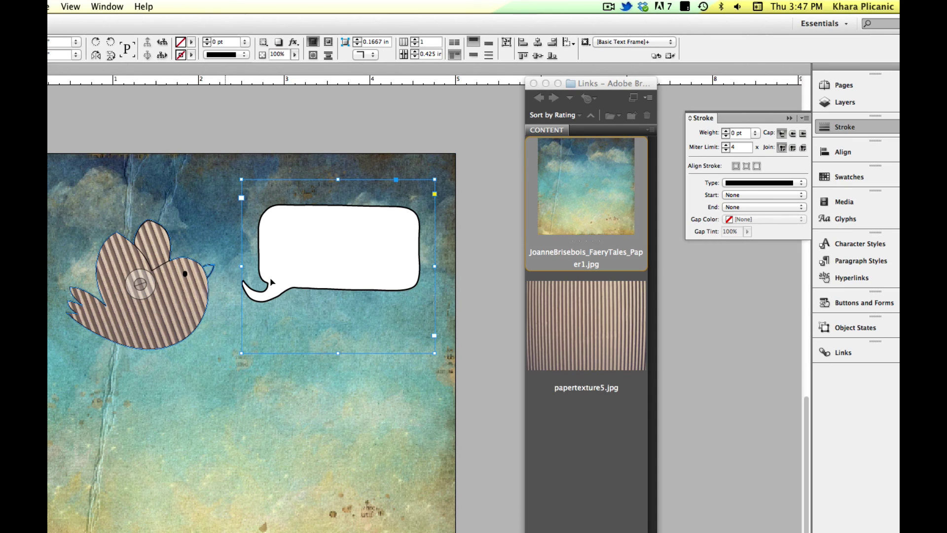
{"action": "left_click", "coordinate": [296, 365]}
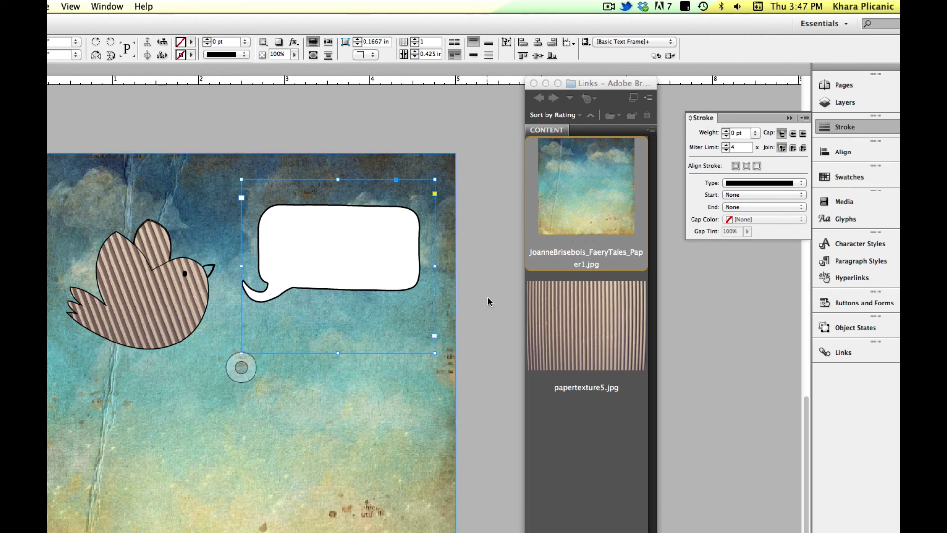
- Draw a text frame inside the speech bubble and type 'I TYPE!'
{"action": "key", "text": "t"}
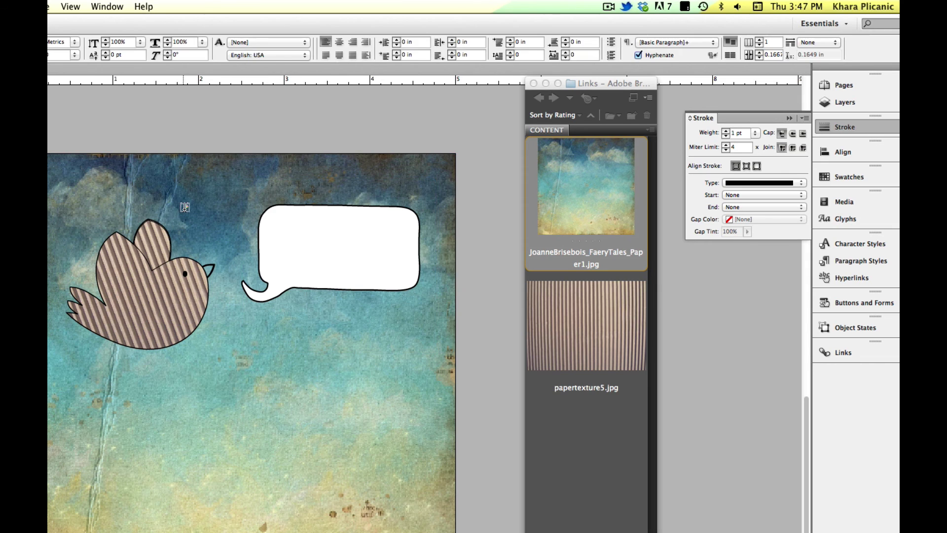
{"action": "mouse_move", "coordinate": [259, 219]}
{"action": "left_mouse_down"}
{"action": "mouse_move", "coordinate": [382, 275]}
{"action": "mouse_move", "coordinate": [493, 285]}
{"action": "mouse_move", "coordinate": [400, 276]}
{"action": "mouse_move", "coordinate": [412, 278]}
{"action": "left_mouse_up"}
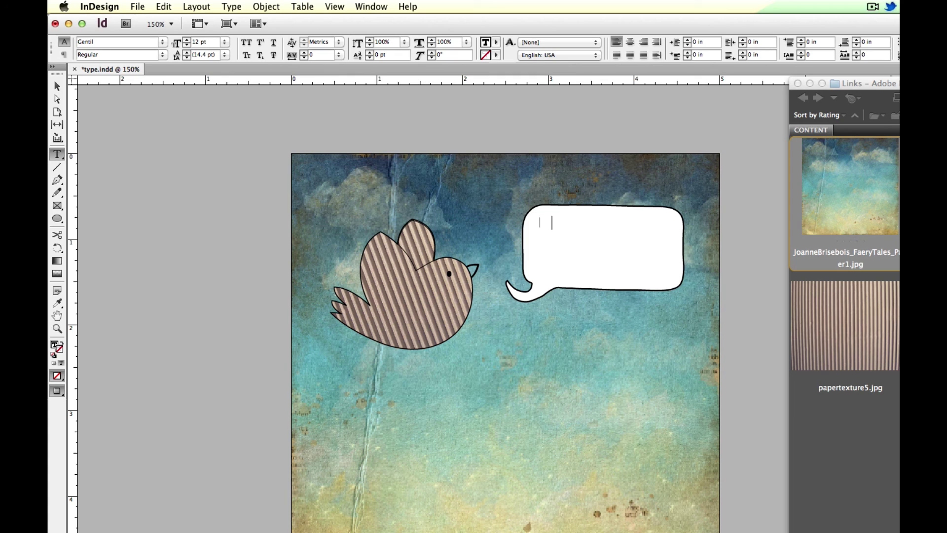
{"action": "type", "text": "TYPE!"}
- Adjust the bubble text frame's size so the text fits and nudge it into place
{"action": "left_click", "coordinate": [57, 86]}
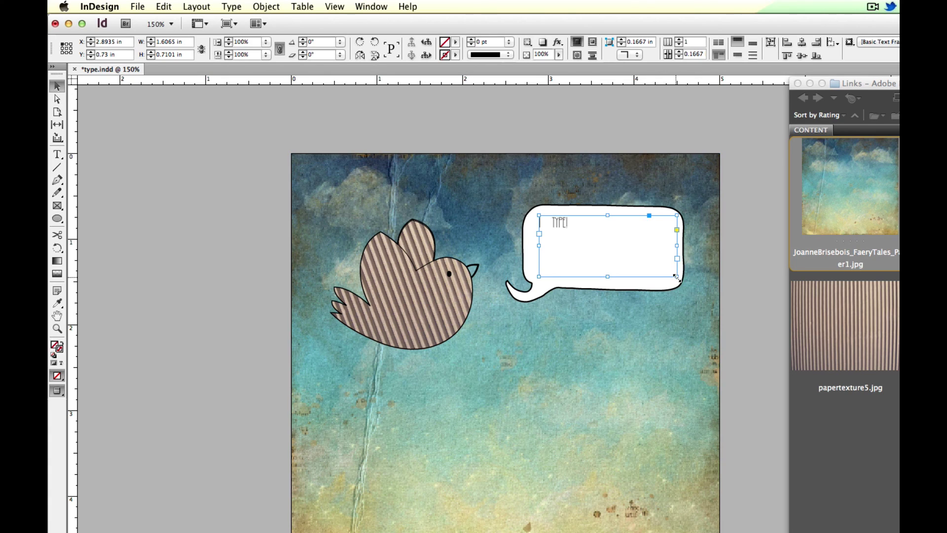
{"action": "left_click_drag", "start_coordinate": [677, 278], "coordinate": [602, 249]}
{"action": "key", "text": "super+z"}
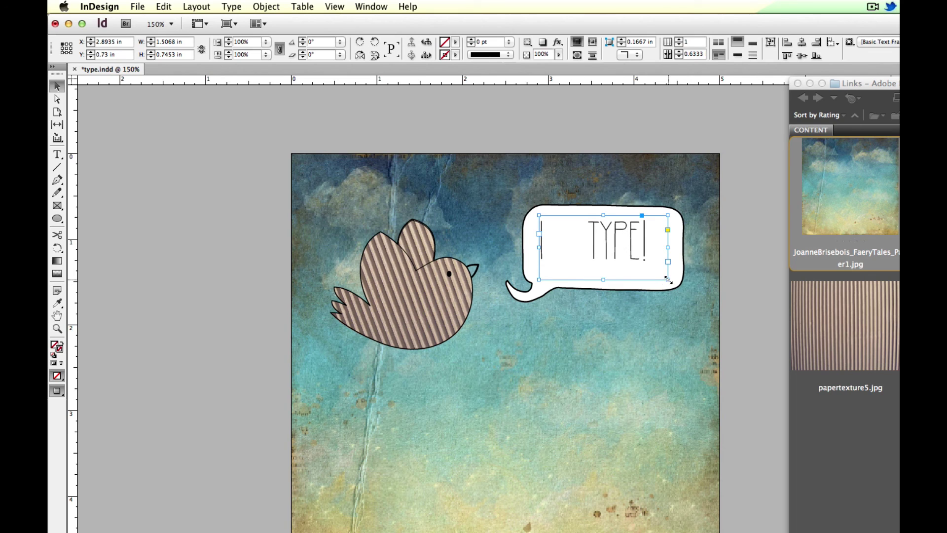
{"action": "mouse_move", "coordinate": [667, 282]}
{"action": "left_mouse_down"}
{"action": "mouse_move", "coordinate": [685, 284]}
{"action": "mouse_move", "coordinate": [632, 261]}
{"action": "mouse_move", "coordinate": [669, 290]}
{"action": "mouse_move", "coordinate": [681, 285]}
{"action": "left_mouse_up"}
{"action": "left_click_drag", "start_coordinate": [635, 260], "coordinate": [642, 260]}
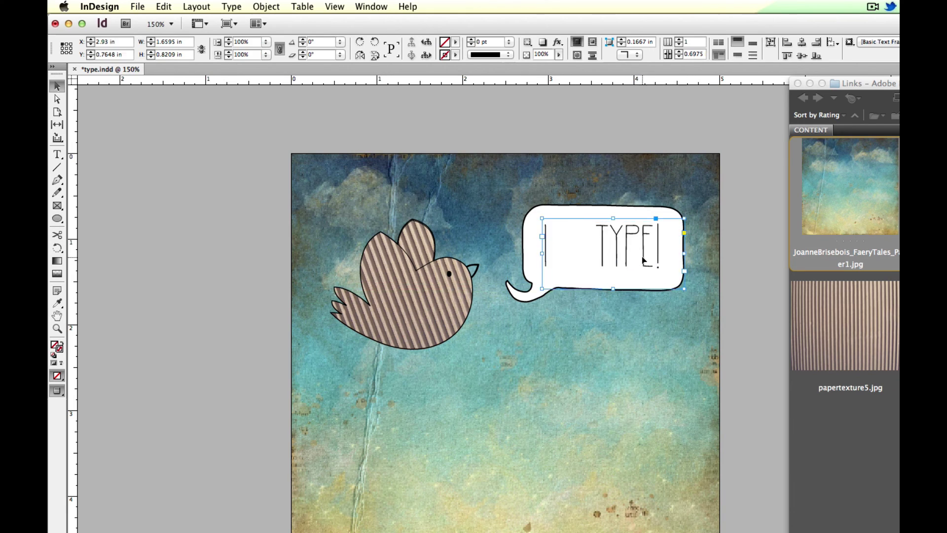
{"action": "double_click", "coordinate": [580, 250]}
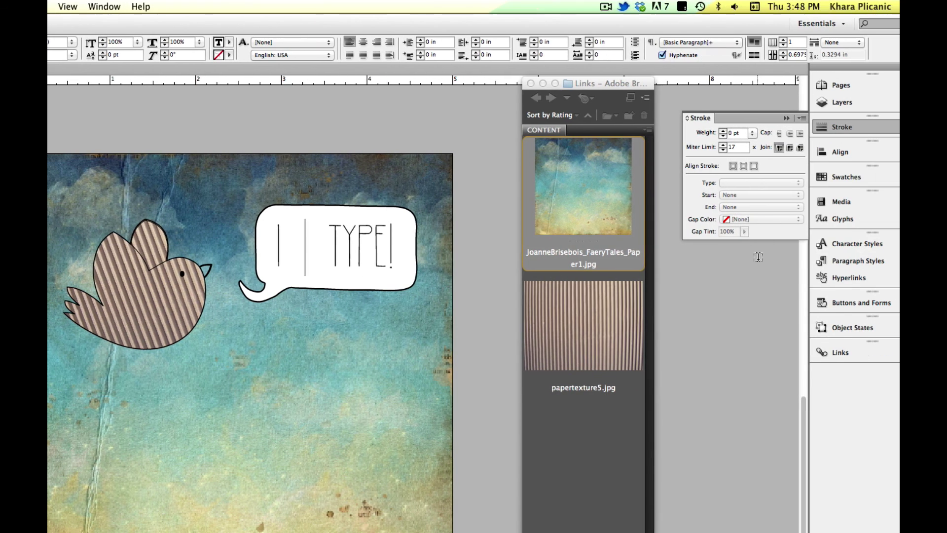
- Insert a heart glyph between I and TYPE!, colour it C=15 M=100 Y=100 K=0, and enlarge it
{"action": "left_click", "coordinate": [847, 218]}
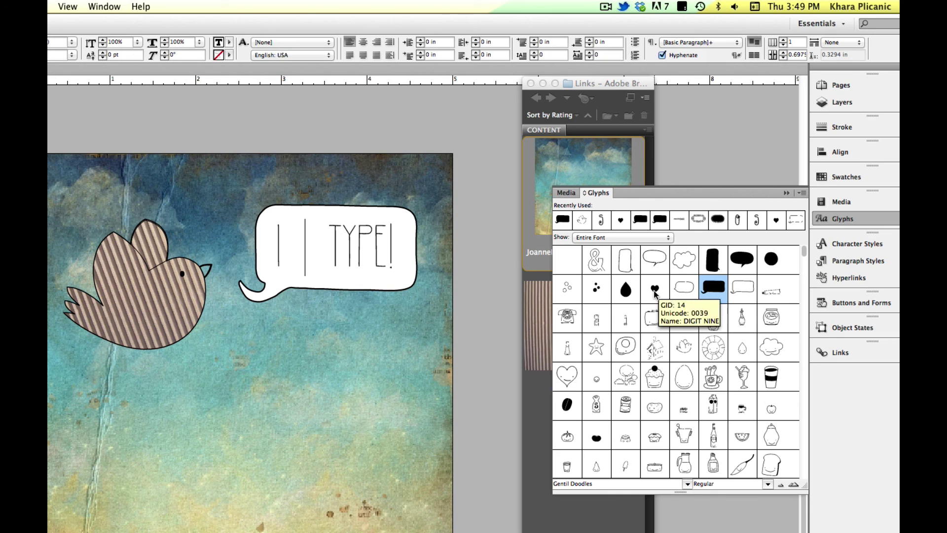
{"action": "double_click", "coordinate": [655, 291]}
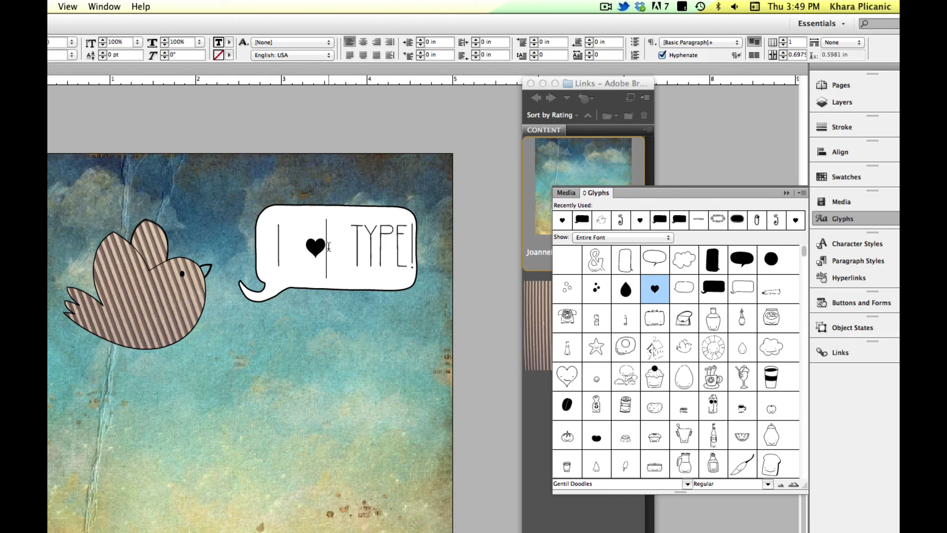
{"action": "left_click_drag", "start_coordinate": [328, 247], "coordinate": [309, 244]}
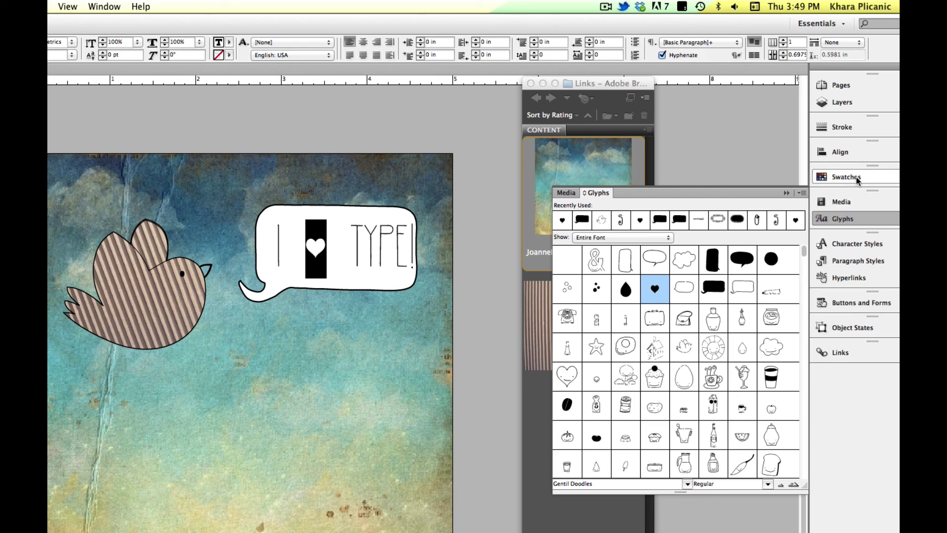
{"action": "left_click", "coordinate": [839, 176]}
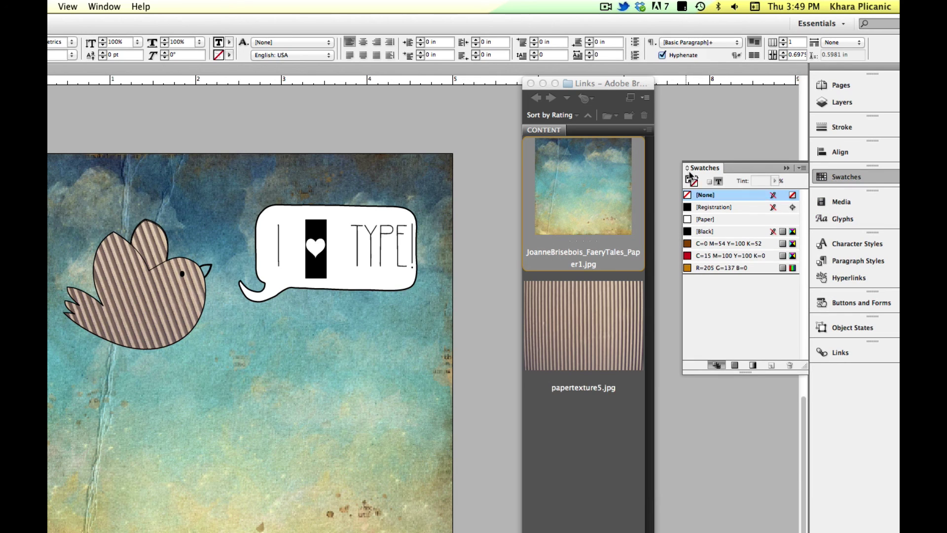
{"action": "left_click", "coordinate": [705, 231]}
{"action": "left_click", "coordinate": [712, 256]}
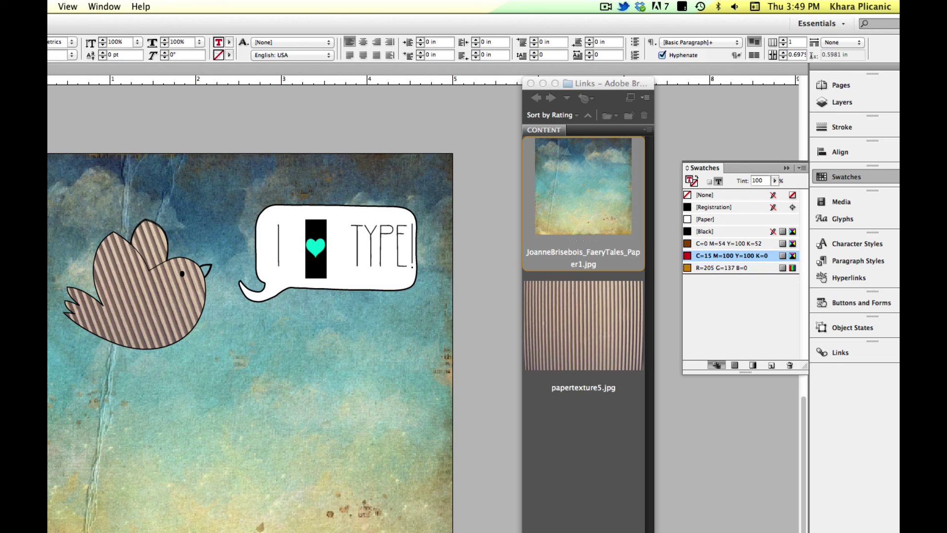
{"action": "key", "text": "super+shift+period"}
{"action": "key", "text": "super+shift+period"}
{"action": "key", "text": "super+shift+period"}
{"action": "key", "text": "super+shift+period"}
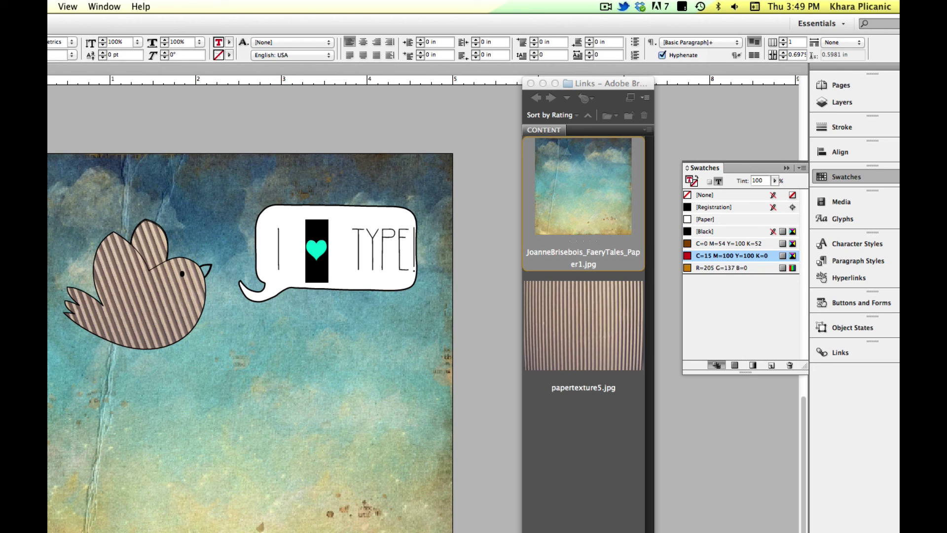
{"action": "key", "text": "super+shift+period"}
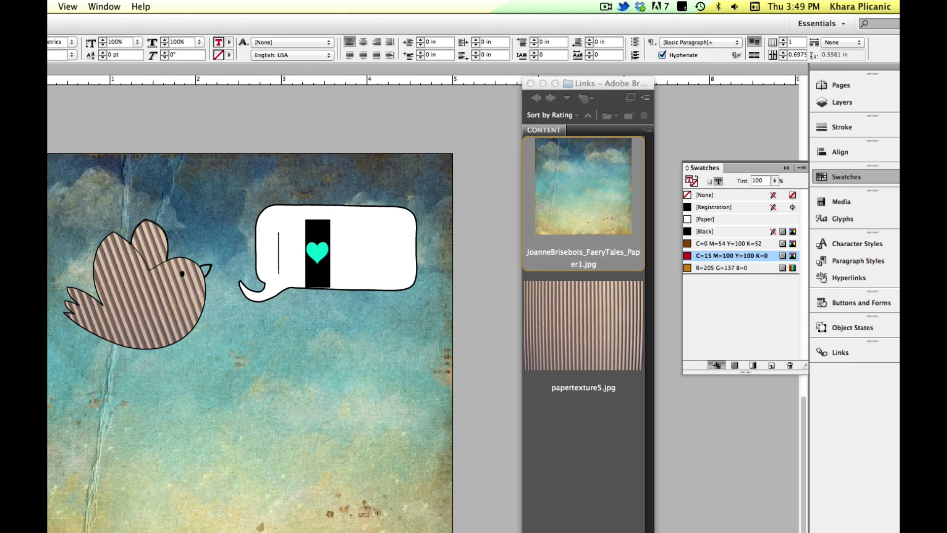
- Enlarge the frame, delete the spaces around the heart, and nudge the frame slightly left
{"action": "key", "text": "Escape"}
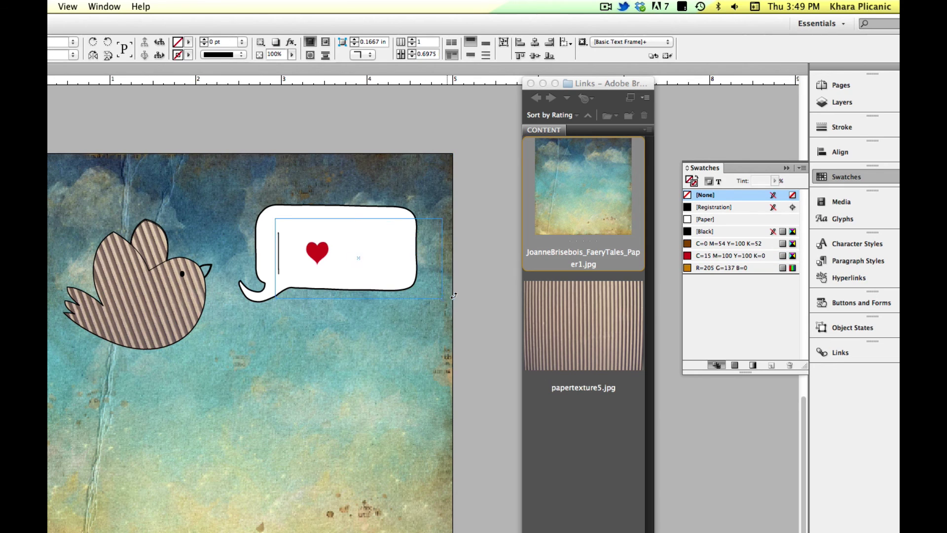
{"action": "left_click_drag", "start_coordinate": [453, 296], "coordinate": [453, 296]}
{"action": "double_click", "coordinate": [347, 258]}
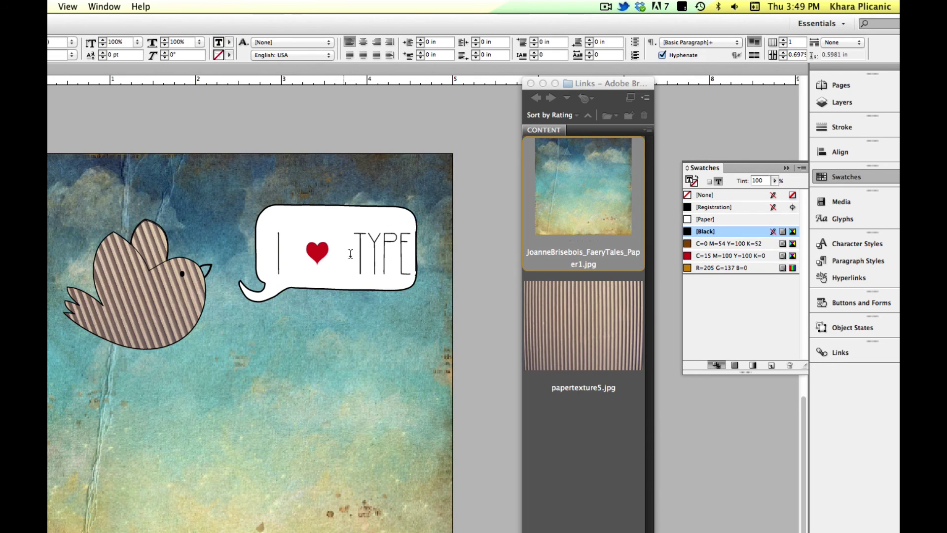
{"action": "key", "text": "BackSpace"}
{"action": "left_click", "coordinate": [298, 253]}
{"action": "key", "text": "BackSpace"}
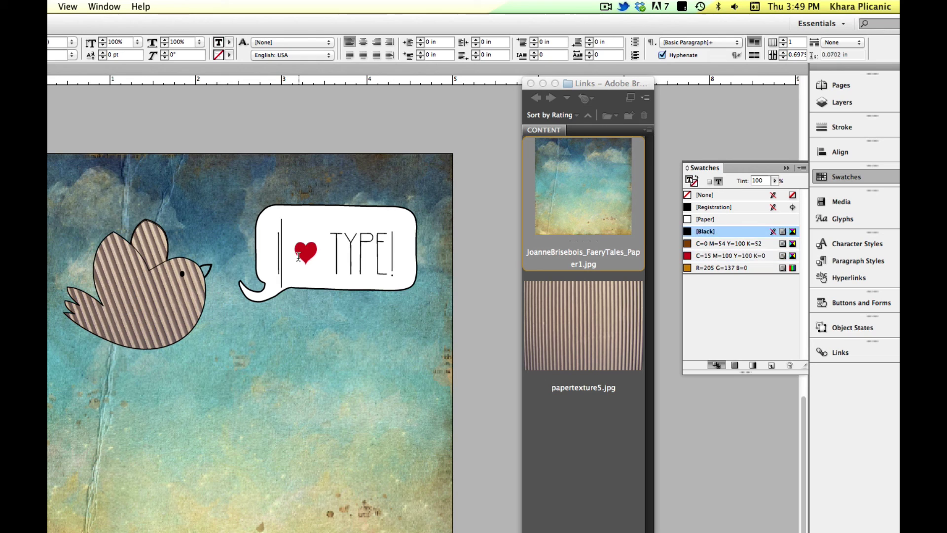
{"action": "key", "text": "Escape"}
{"action": "left_click", "coordinate": [237, 365]}
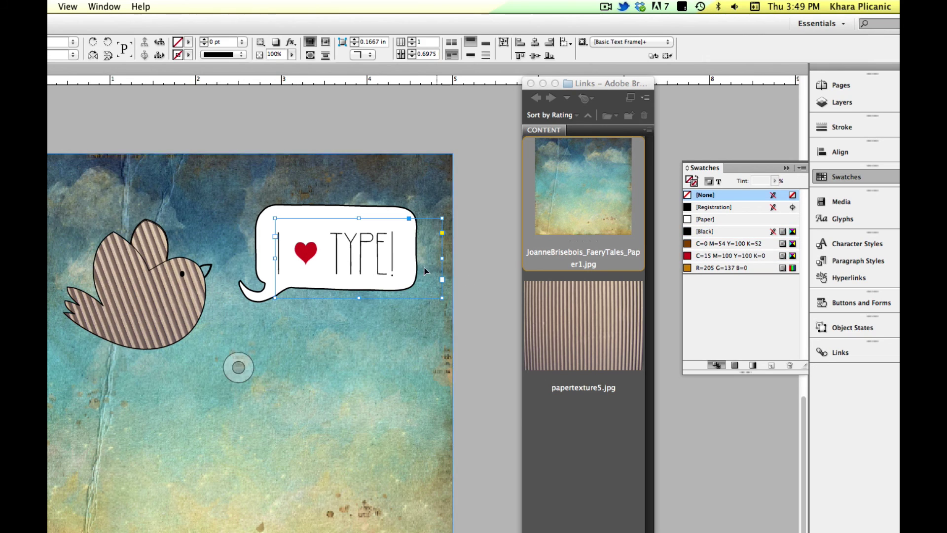
{"action": "left_click", "coordinate": [376, 260]}
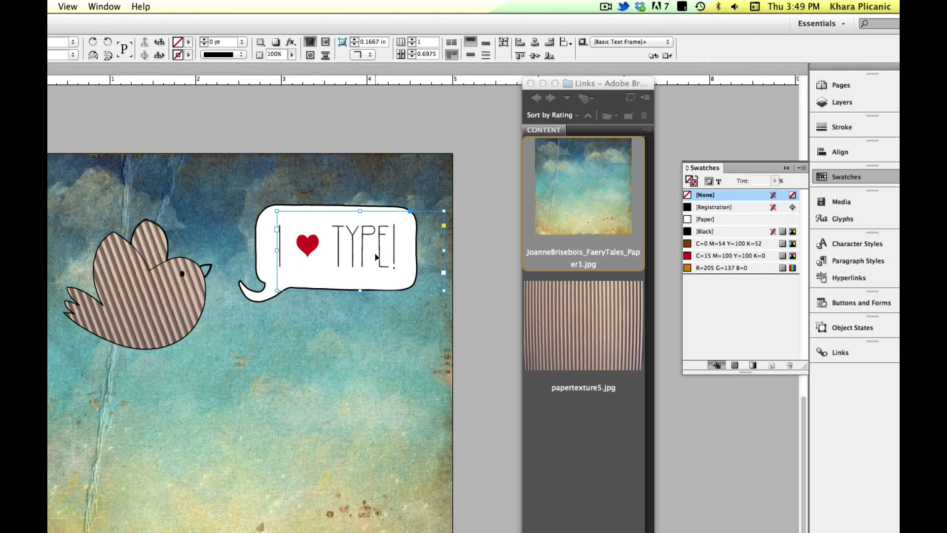
{"action": "key", "text": "Left"}
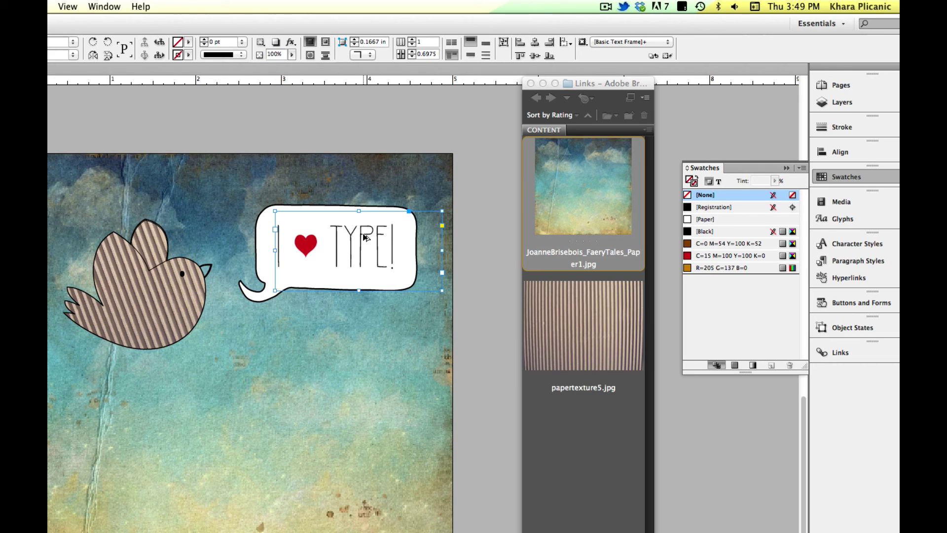
- Duplicate the bubble text frame near the page bottom and retype it as 'FUN WITH FONTS'
{"action": "left_click_drag", "start_coordinate": [276, 479], "coordinate": [212, 474]}
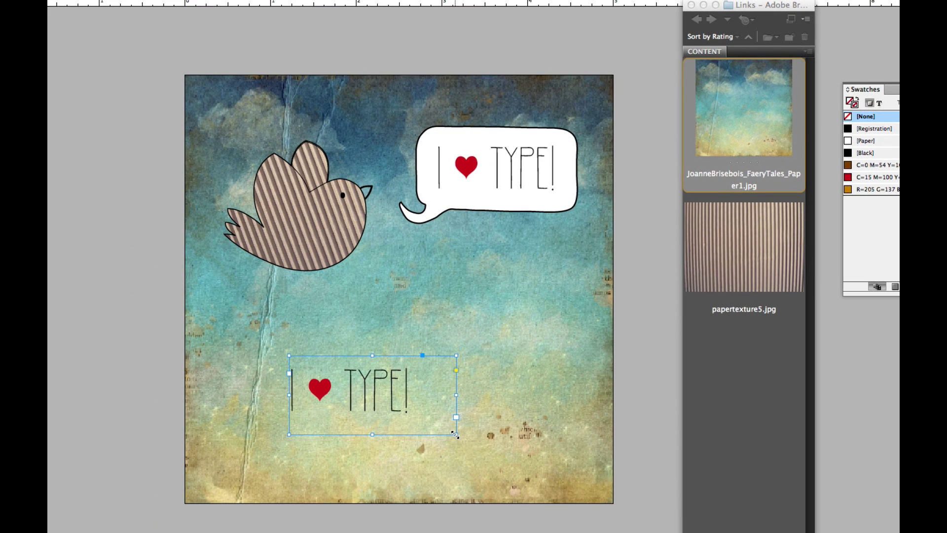
{"action": "left_click_drag", "start_coordinate": [456, 434], "coordinate": [571, 454]}
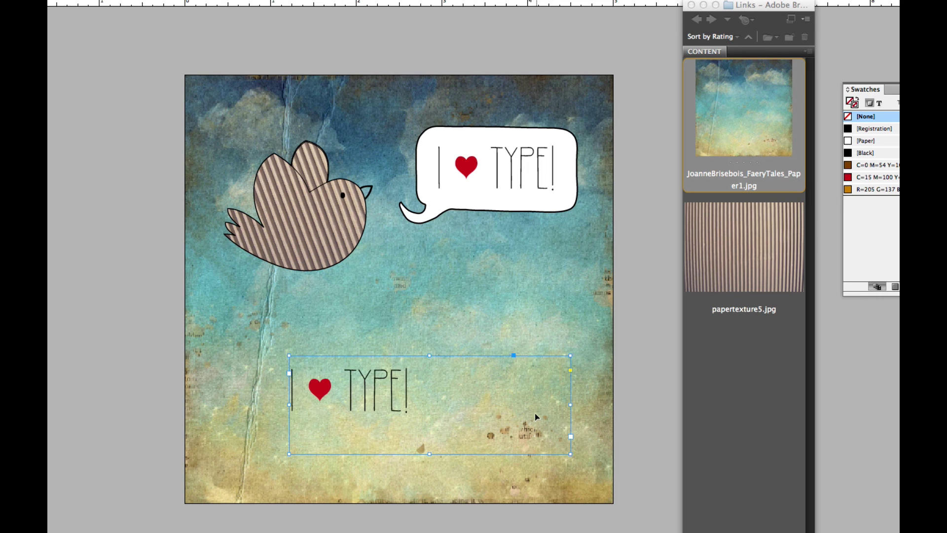
{"action": "triple_click", "coordinate": [430, 390]}
{"action": "type", "text": "FUN WITH FONTS"}
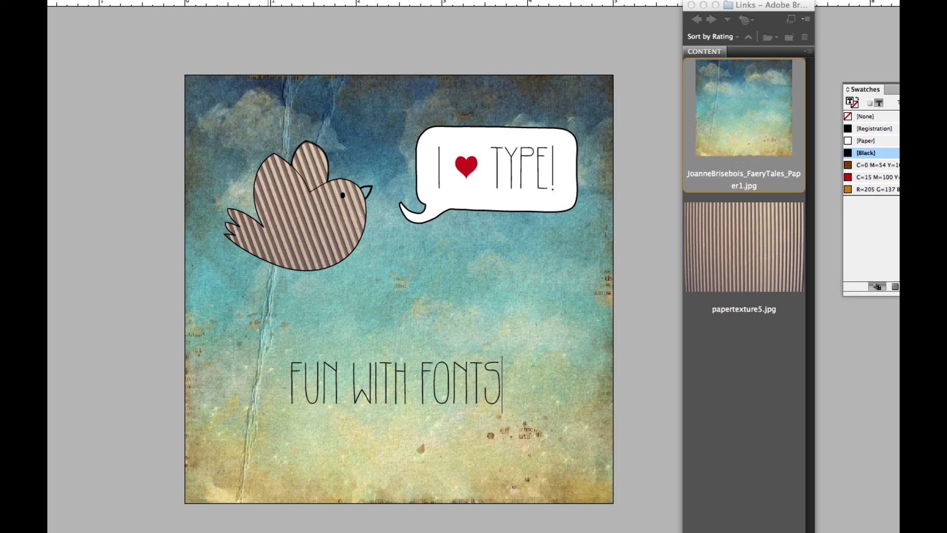
{"action": "key", "text": "super+a"}
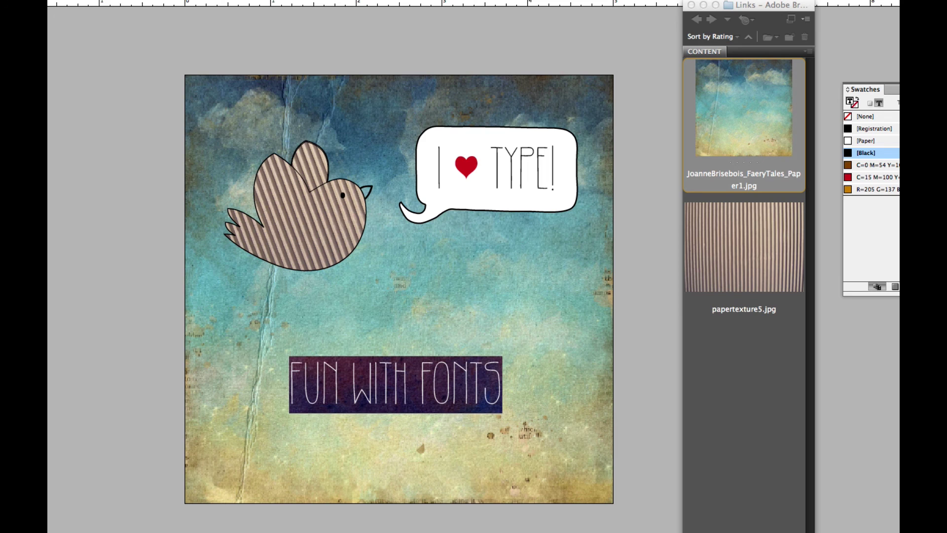
{"action": "key", "text": "Down"}
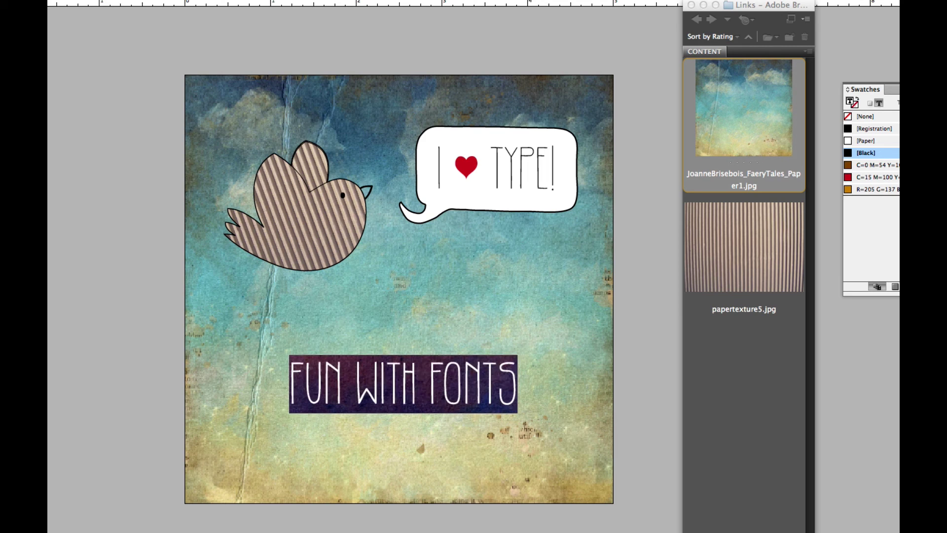
- Shrink the title frame to fit its text and centre it horizontally
{"action": "key", "text": "Escape"}
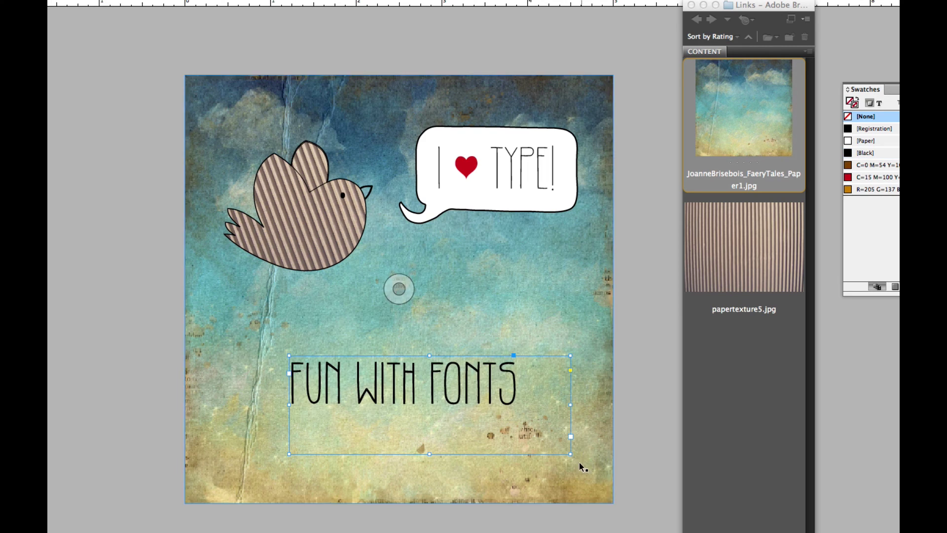
{"action": "left_click_drag", "start_coordinate": [570, 454], "coordinate": [565, 423]}
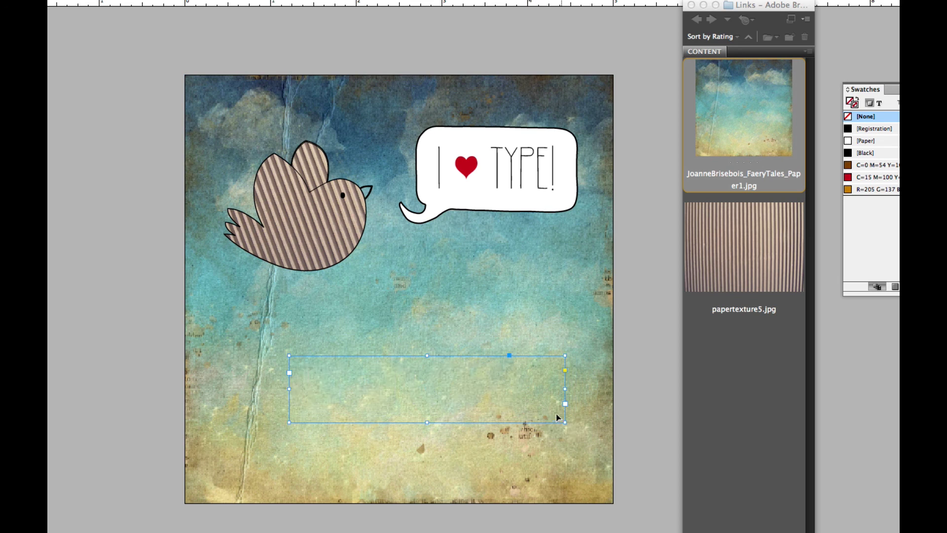
{"action": "left_click_drag", "start_coordinate": [520, 392], "coordinate": [494, 400]}
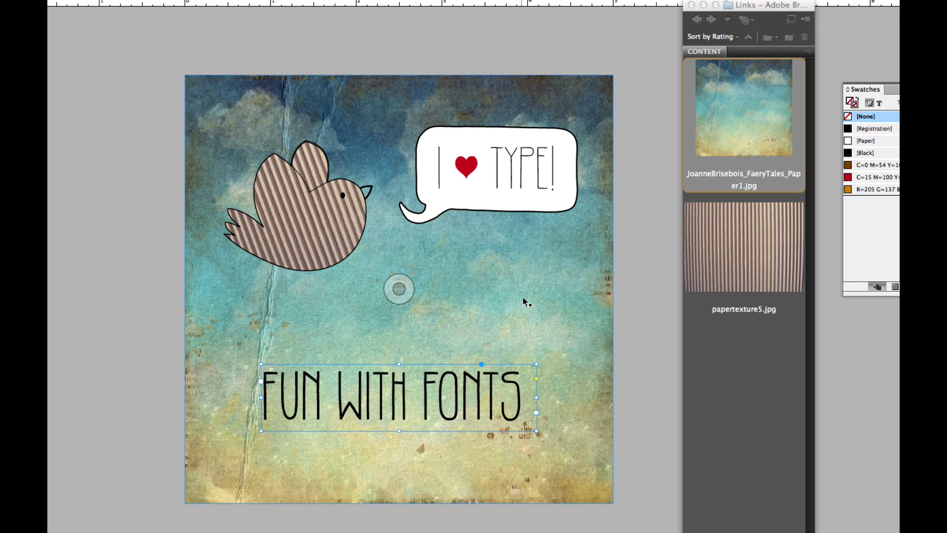
- Replace the final S of FUN WITH FONTS with the Gentil Bold swash S alternate
{"action": "left_click_drag", "start_coordinate": [519, 390], "coordinate": [510, 387]}
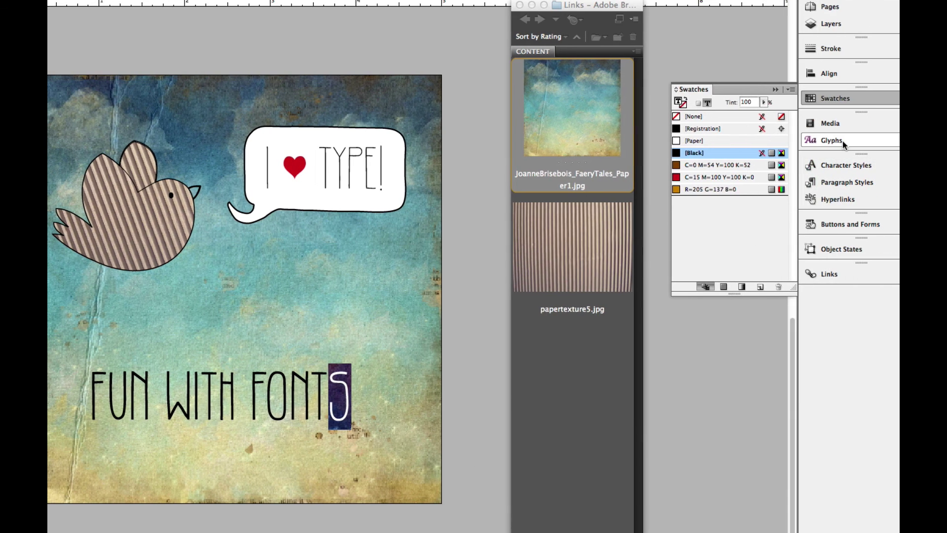
{"action": "left_click", "coordinate": [842, 140]}
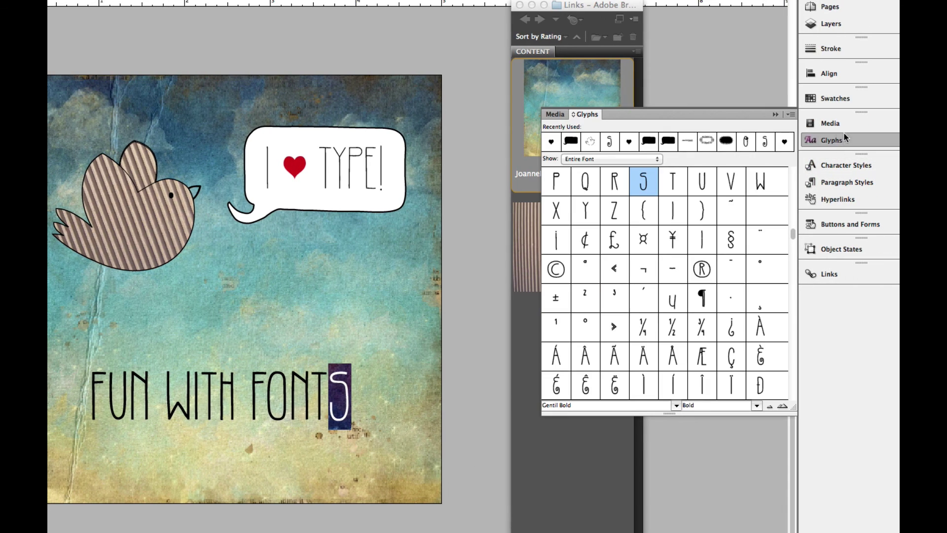
{"action": "left_click_drag", "start_coordinate": [794, 236], "coordinate": [800, 196]}
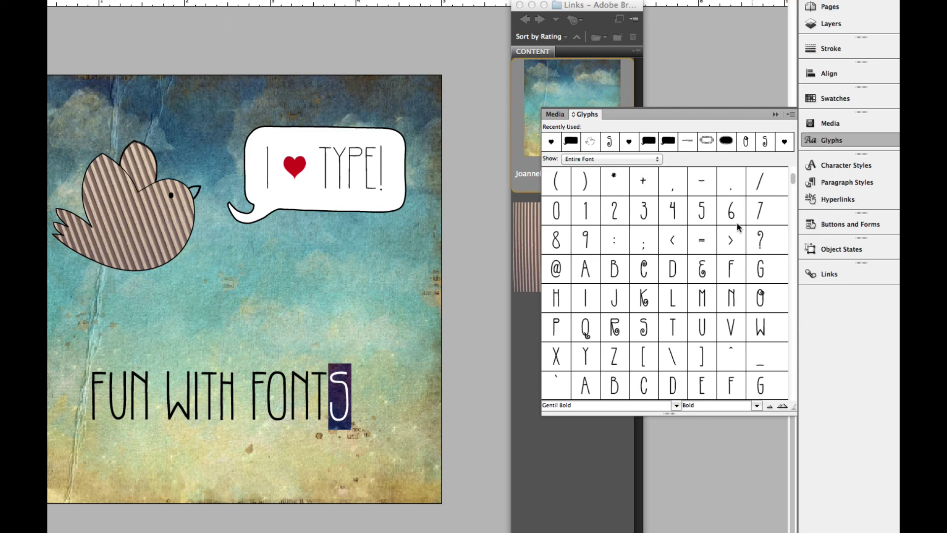
{"action": "left_click", "coordinate": [650, 335]}
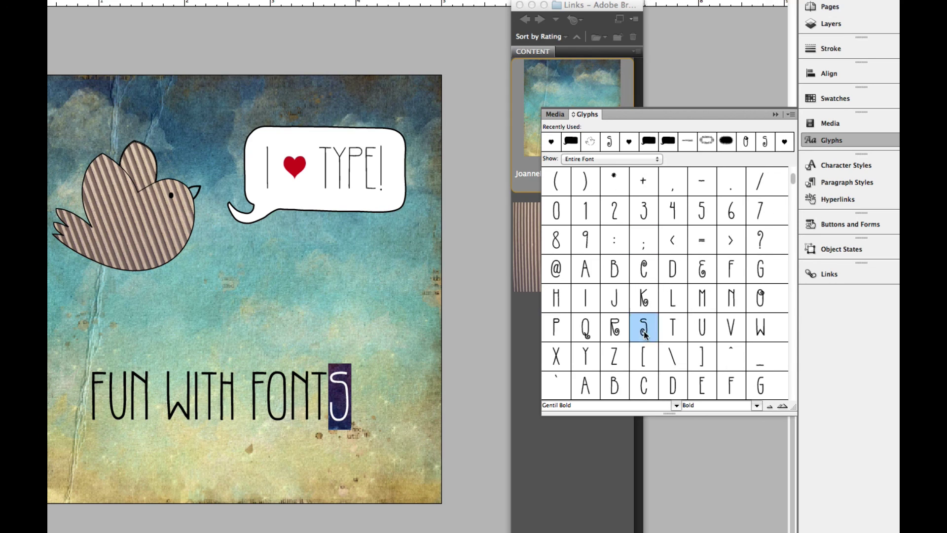
{"action": "left_click", "coordinate": [783, 407]}
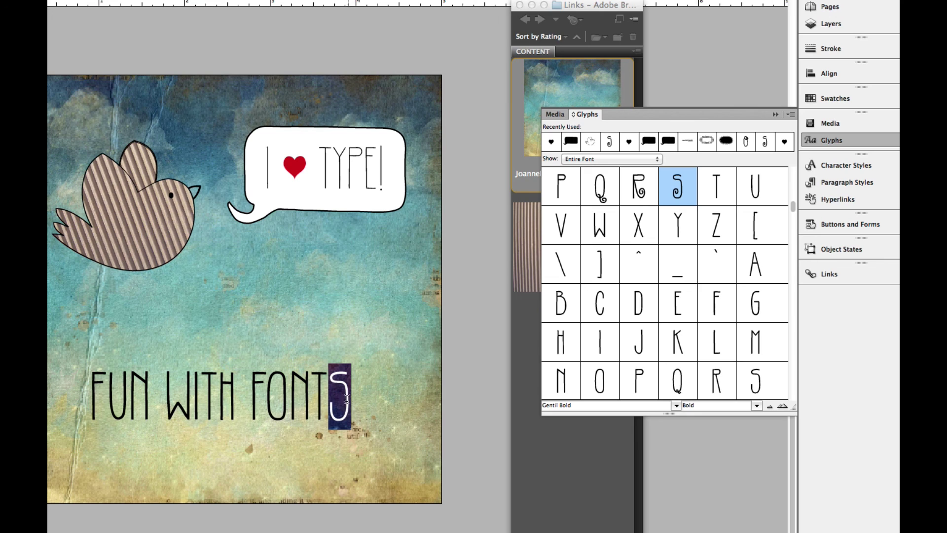
{"action": "double_click", "coordinate": [677, 192]}
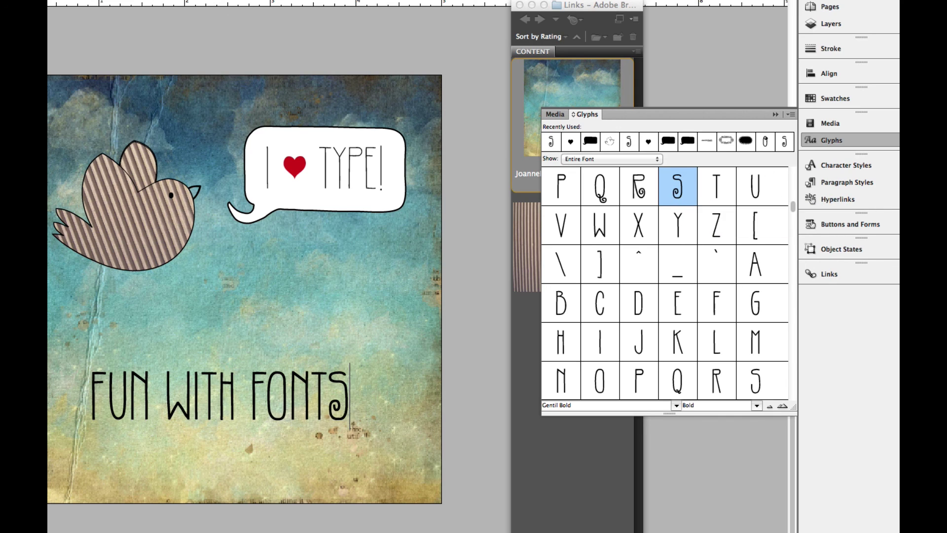
{"action": "key", "text": "Escape"}
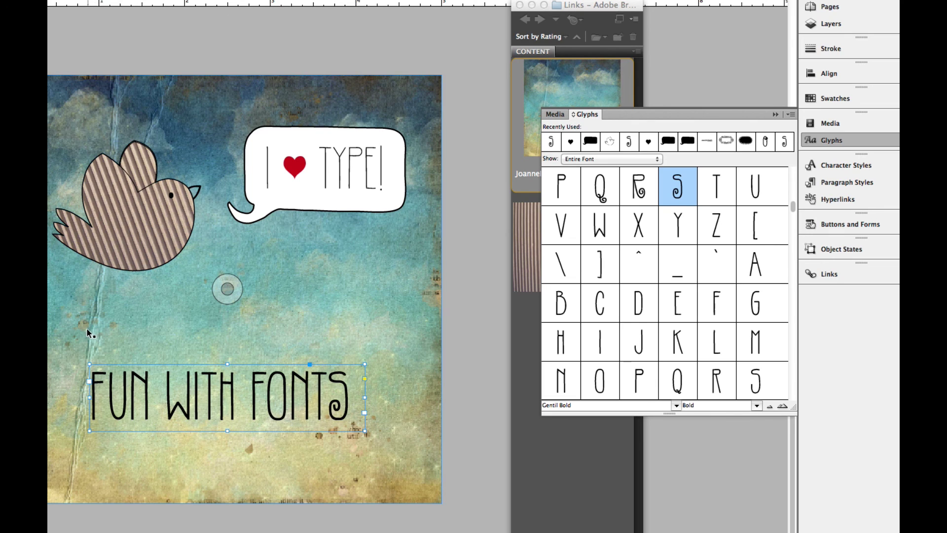
- Insert the Gentil Frames scalloped arch glyphs and fit their frame just above the title
{"action": "key", "text": "super+shift+a"}
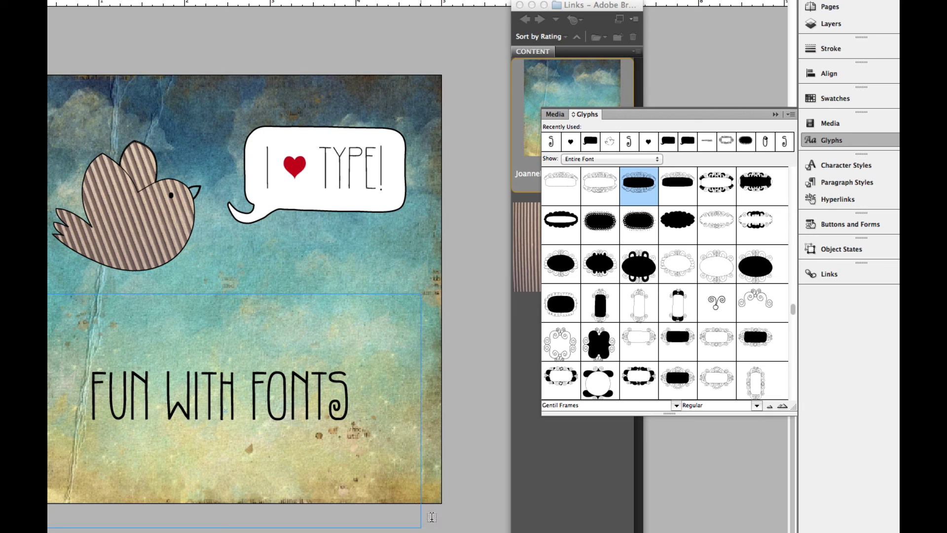
{"action": "left_click", "coordinate": [587, 405]}
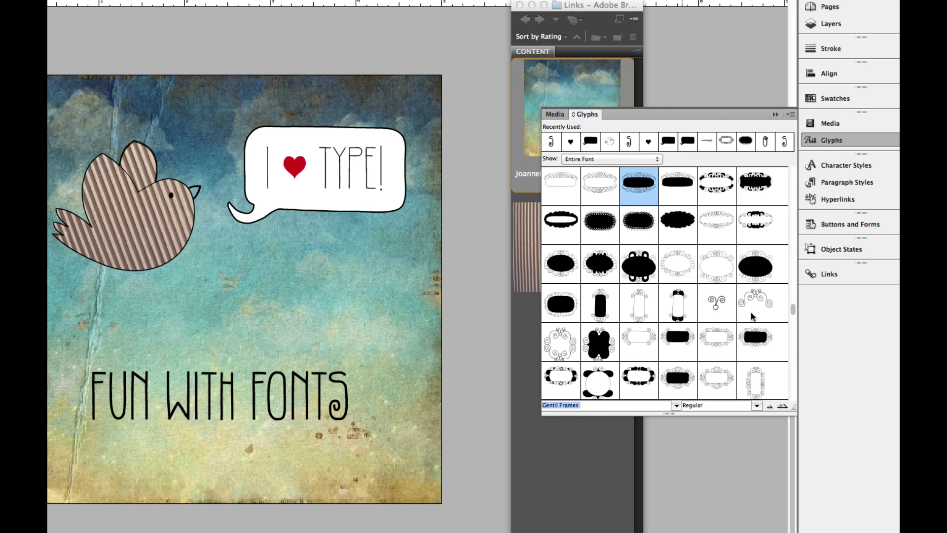
{"action": "left_click_drag", "start_coordinate": [793, 315], "coordinate": [794, 336]}
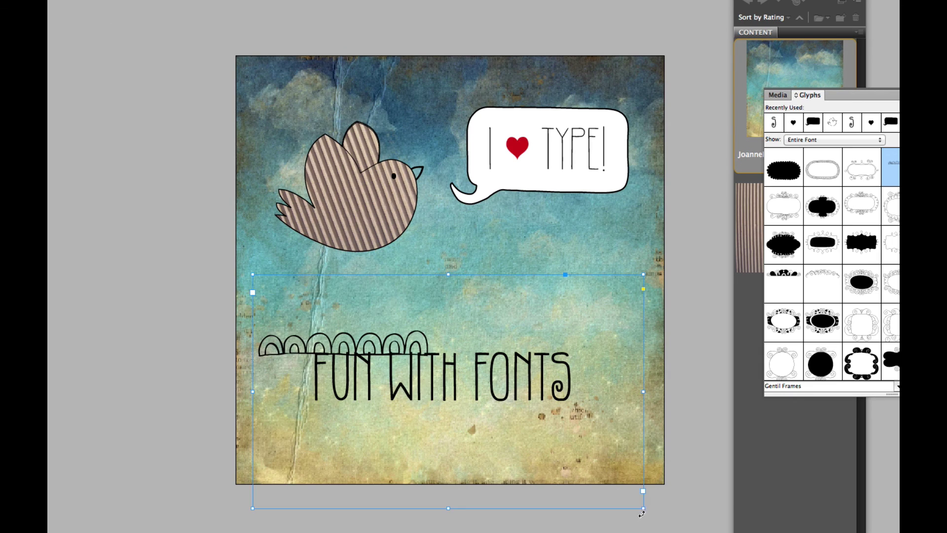
{"action": "left_click_drag", "start_coordinate": [643, 509], "coordinate": [436, 526]}
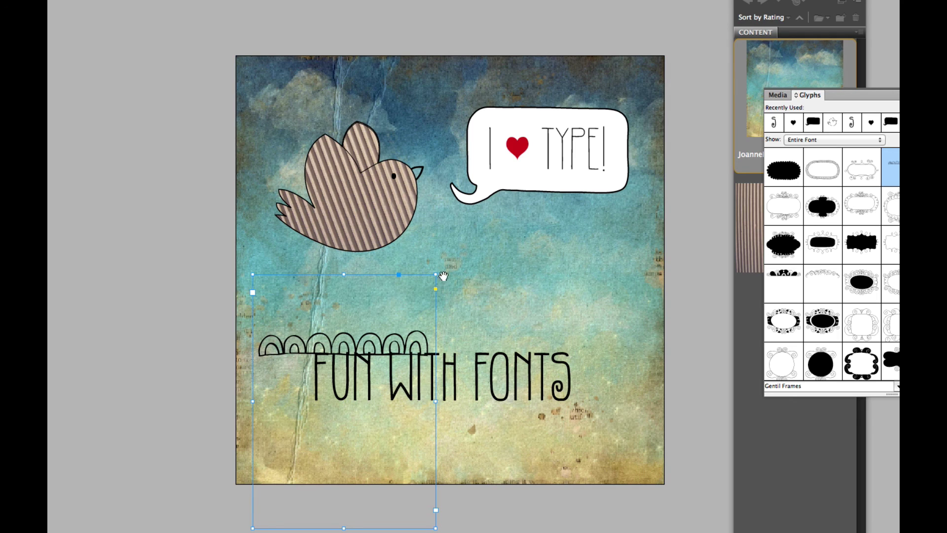
{"action": "left_click_drag", "start_coordinate": [436, 274], "coordinate": [526, 264]}
{"action": "left_click_drag", "start_coordinate": [452, 247], "coordinate": [498, 332]}
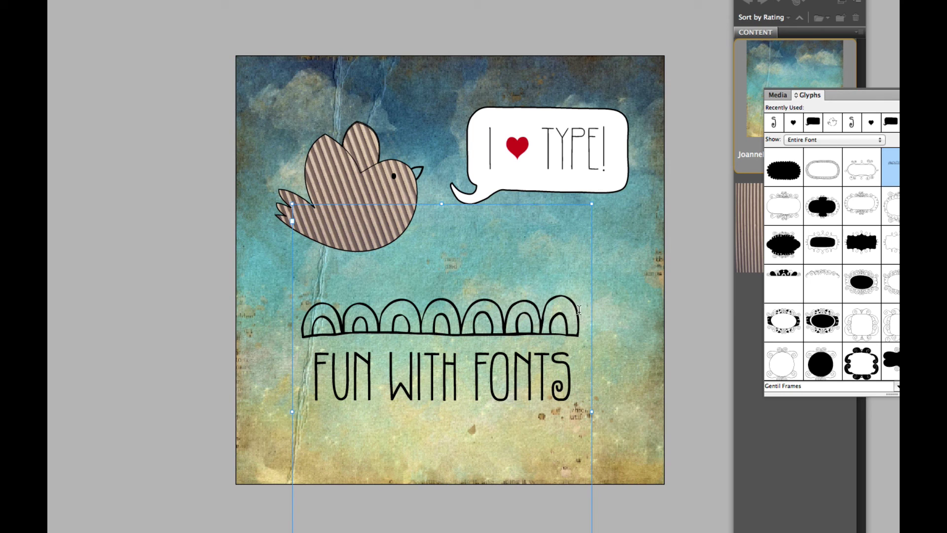
{"action": "key", "text": "super+a"}
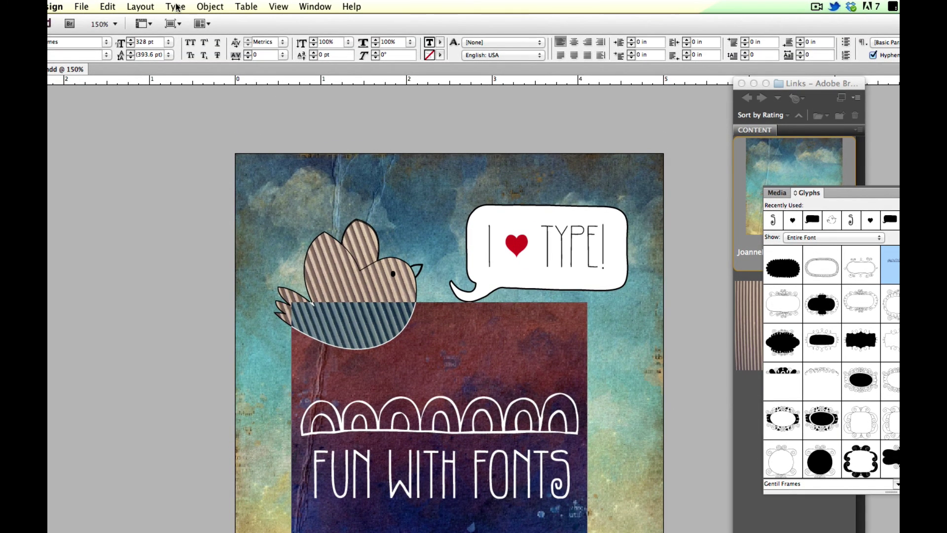
- Convert the arch row to outlines and paste it as a separate object just above the title
{"action": "left_click", "coordinate": [176, 6]}
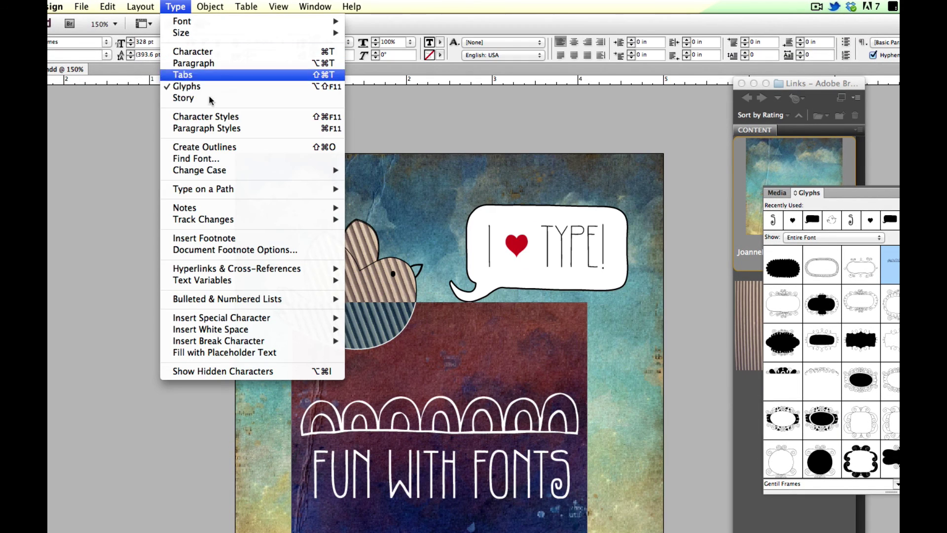
{"action": "left_click", "coordinate": [223, 147]}
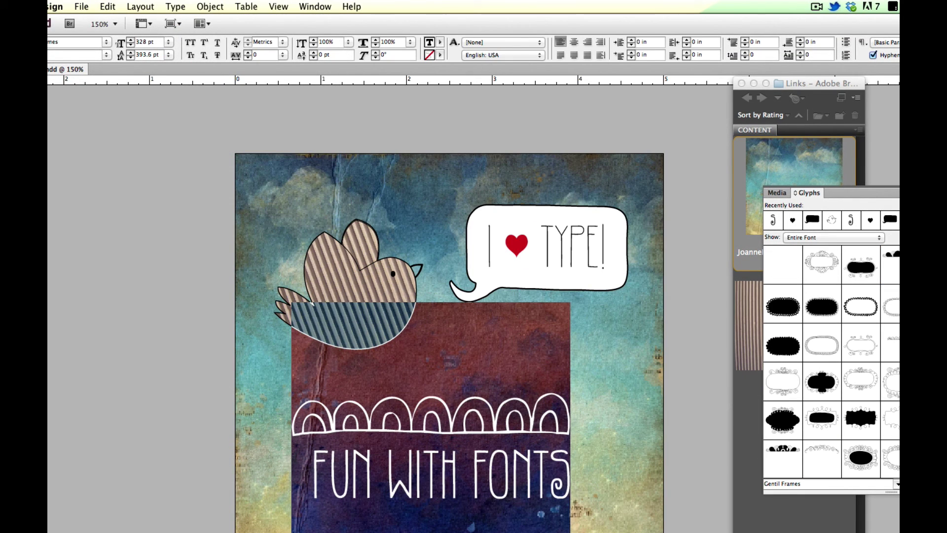
{"action": "key", "text": "ctrl+z"}
{"action": "left_click", "coordinate": [458, 430]}
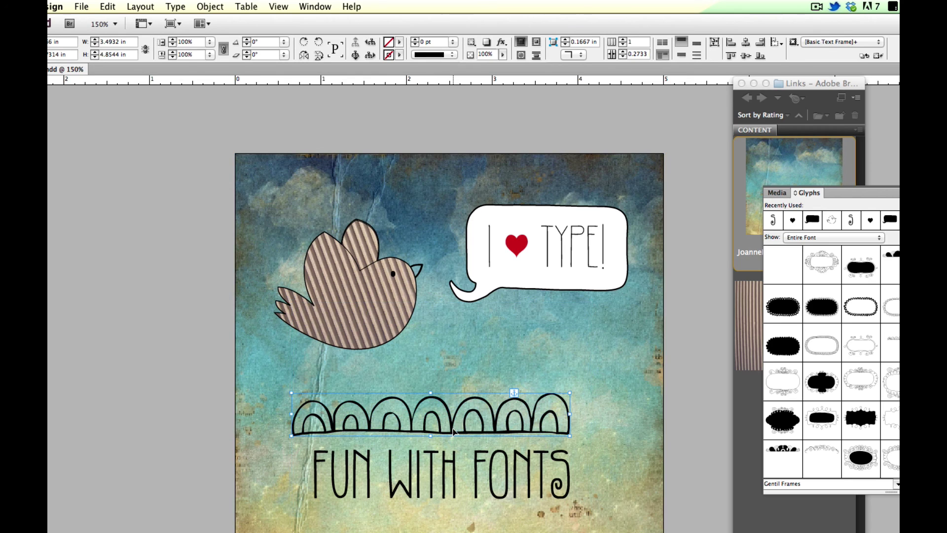
{"action": "key", "text": "ctrl+c"}
{"action": "key", "text": "ctrl+x"}
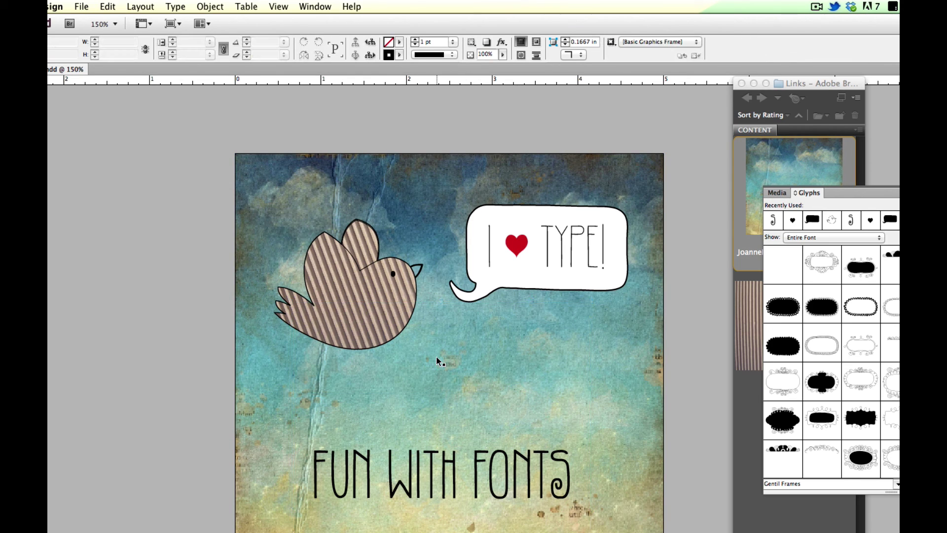
{"action": "key", "text": "ctrl+v"}
{"action": "left_click_drag", "start_coordinate": [590, 396], "coordinate": [514, 436]}
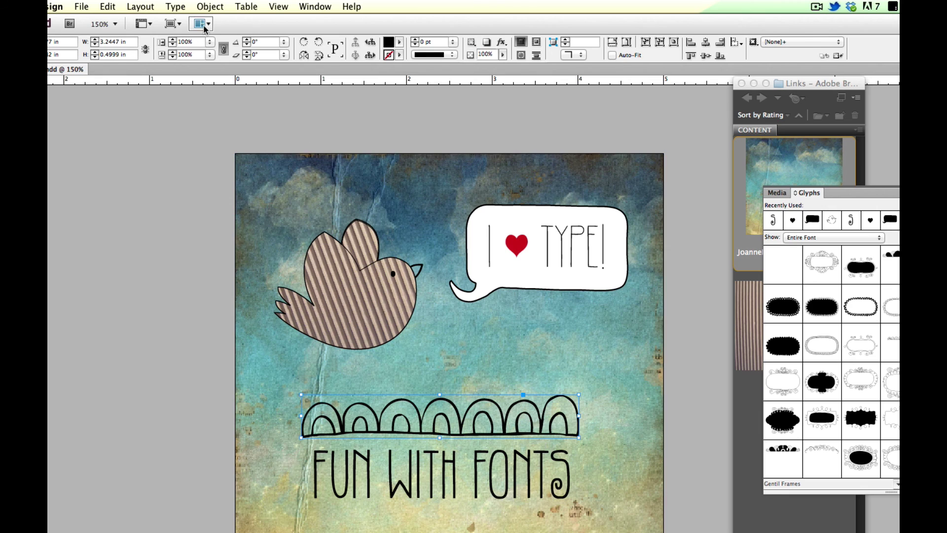
- Release the arch compound path into separate paths
{"action": "left_click", "coordinate": [211, 7]}
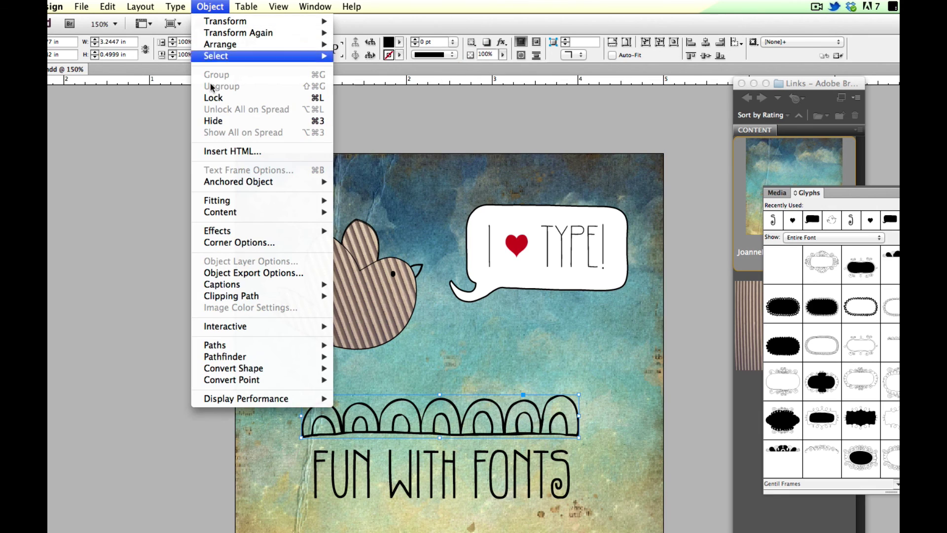
{"action": "mouse_move", "coordinate": [240, 347]}
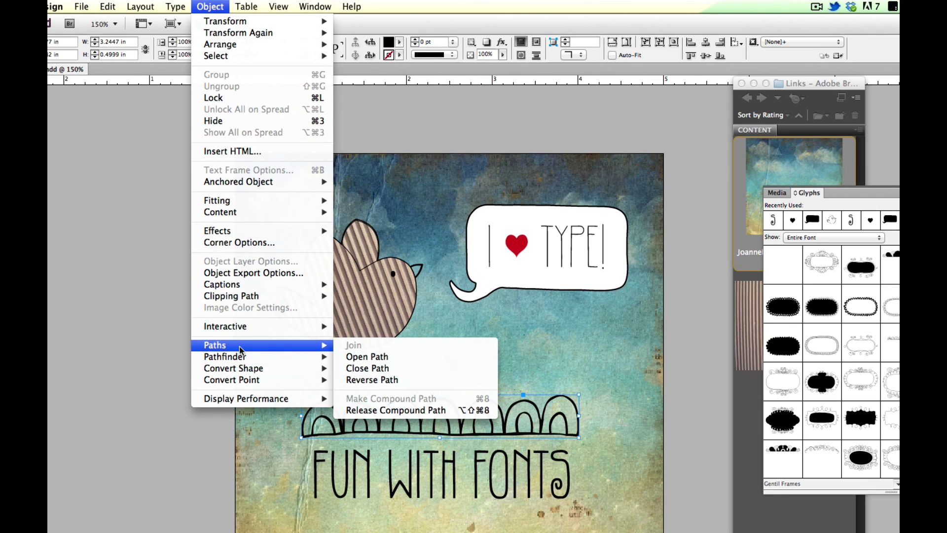
{"action": "left_click", "coordinate": [399, 410]}
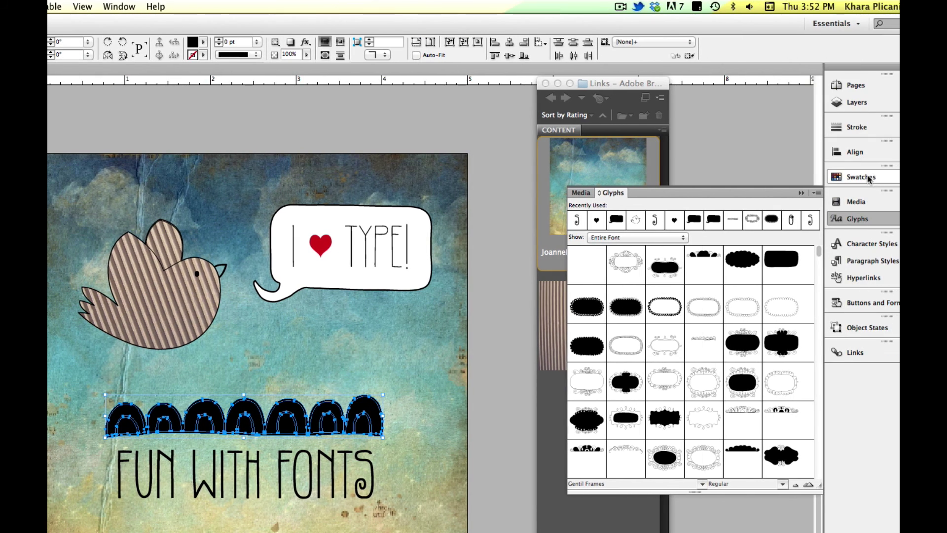
- Set the arches' fill to [None] and their stroke to [Black]
{"action": "left_click", "coordinate": [869, 178]}
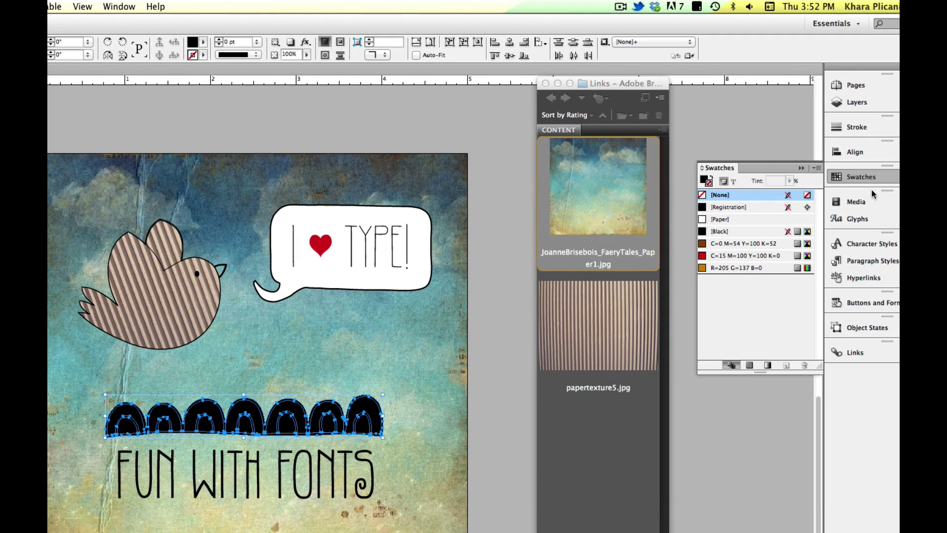
{"action": "left_click", "coordinate": [704, 179]}
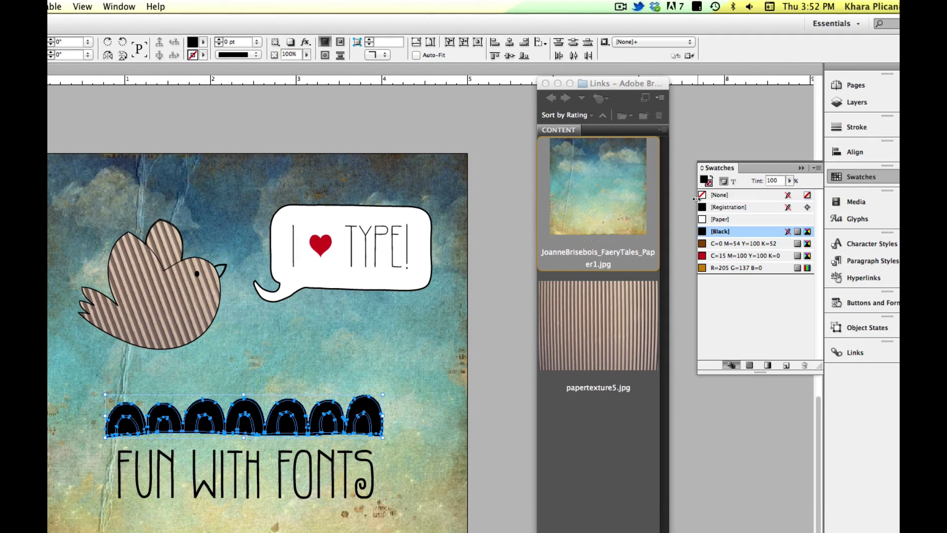
{"action": "left_click", "coordinate": [724, 196]}
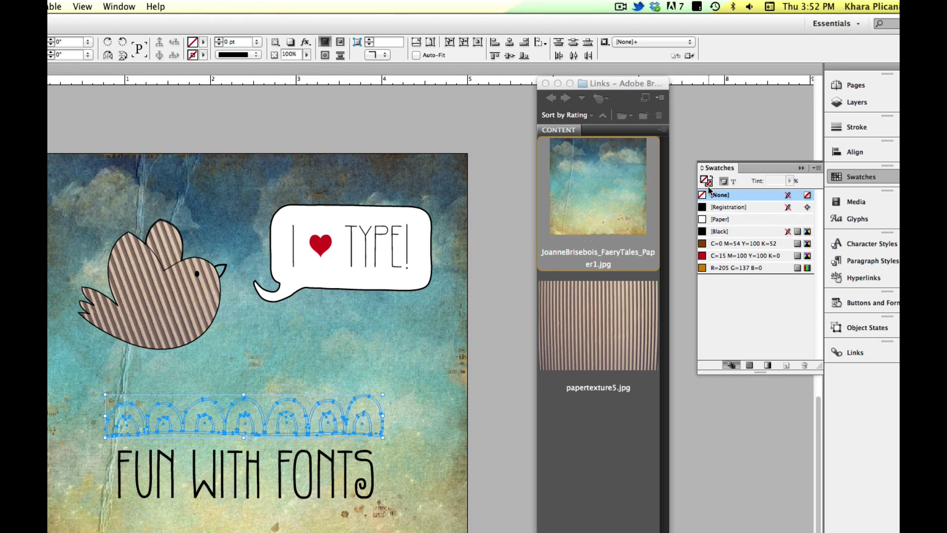
{"action": "left_click", "coordinate": [734, 230]}
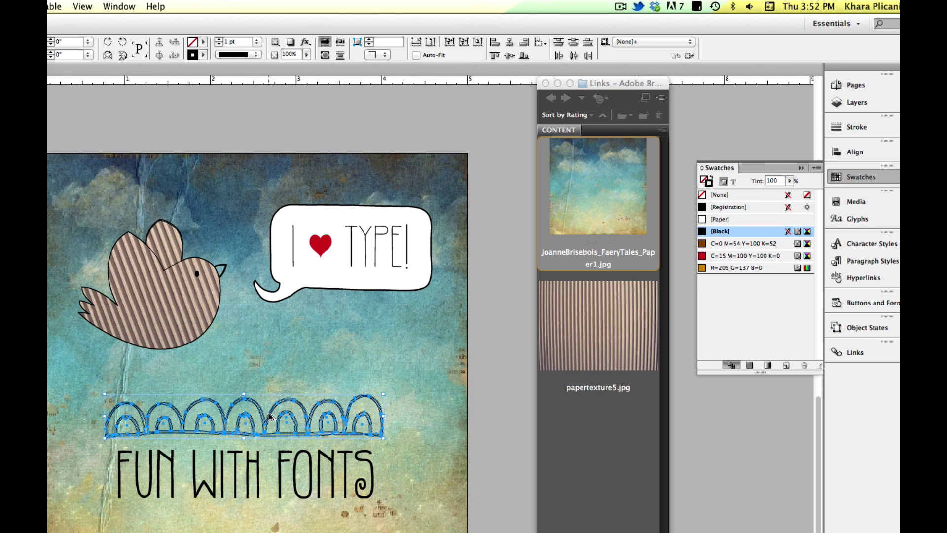
- Place a vertically flipped copy of the arch border below the FUN WITH FONTS title
{"action": "left_click_drag", "start_coordinate": [270, 416], "coordinate": [303, 532]}
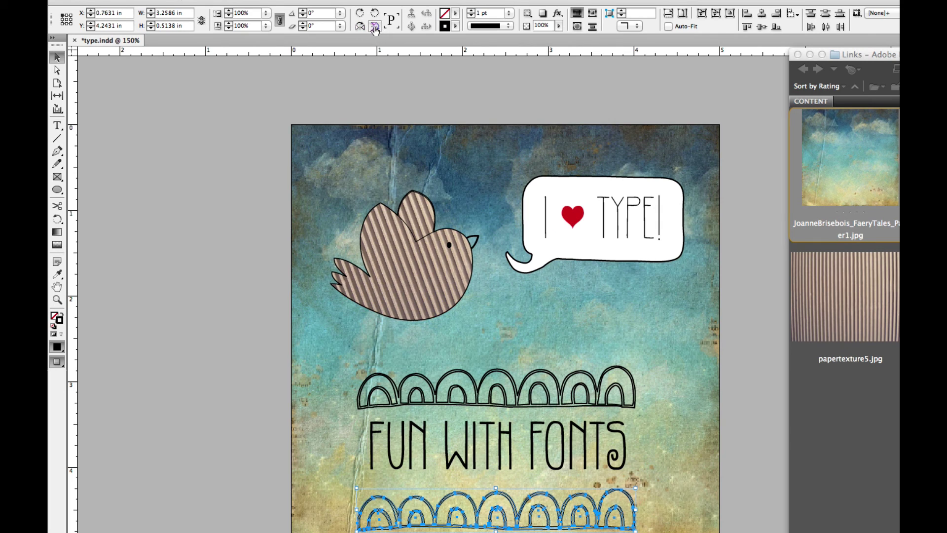
{"action": "left_click", "coordinate": [375, 28]}
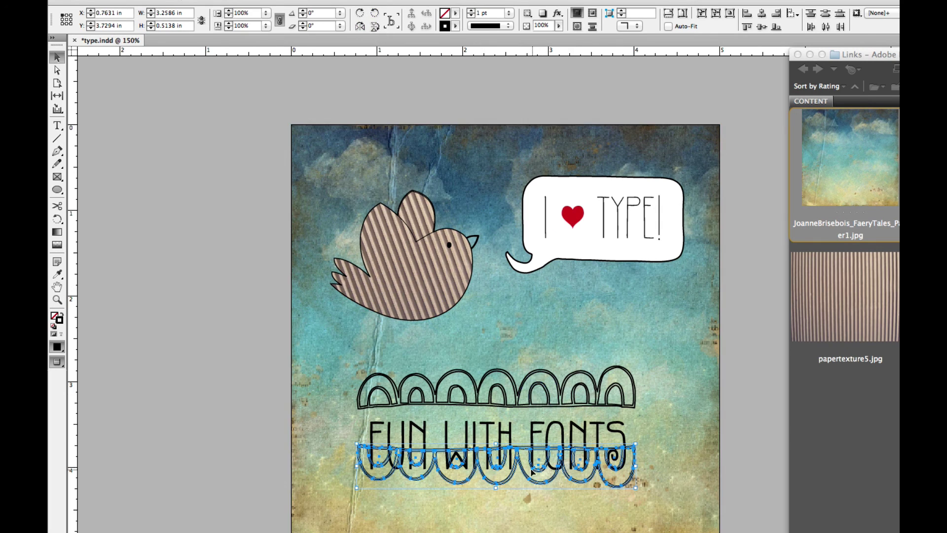
{"action": "left_click_drag", "start_coordinate": [520, 471], "coordinate": [534, 505]}
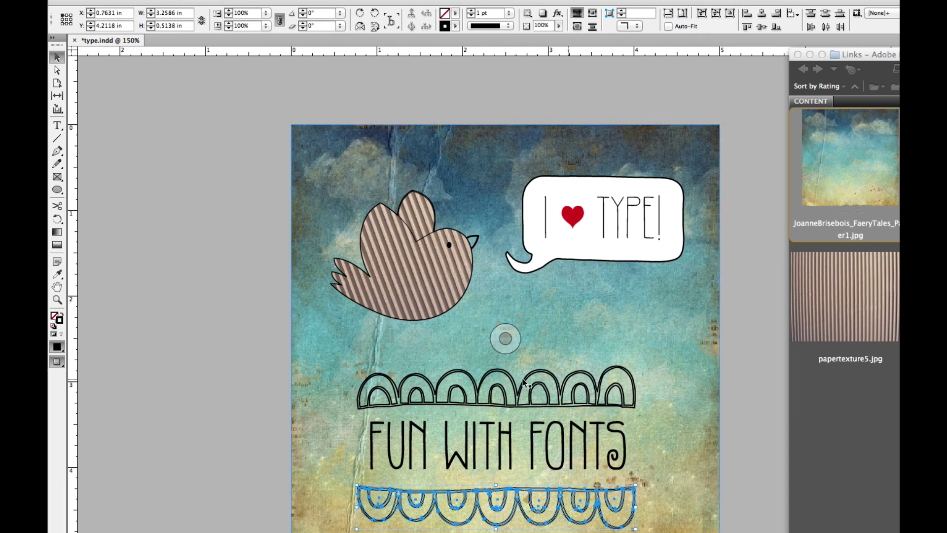
- Fill alternating arches in both borders with the gold R=205 G=137 B=0 swatch
{"action": "left_click", "coordinate": [393, 388]}
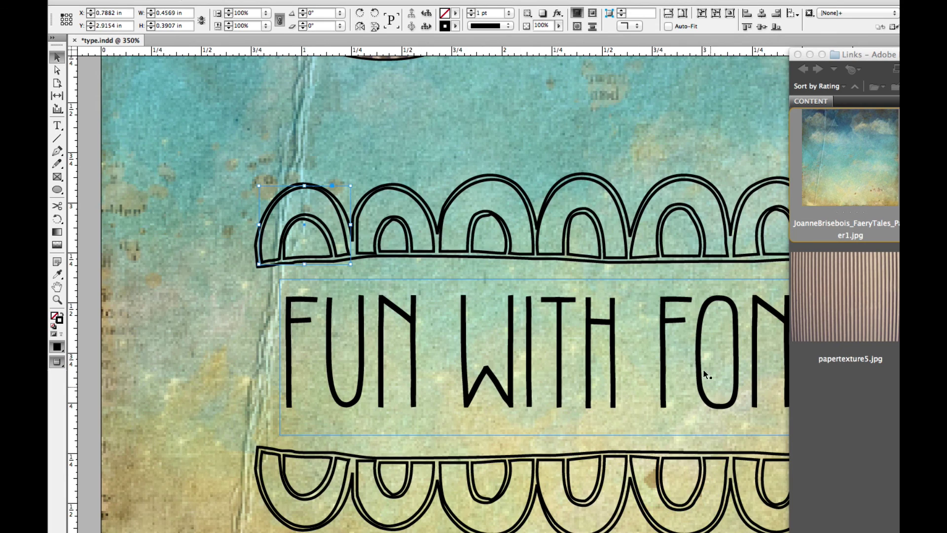
{"action": "left_click_drag", "start_coordinate": [296, 321], "coordinate": [582, 523]}
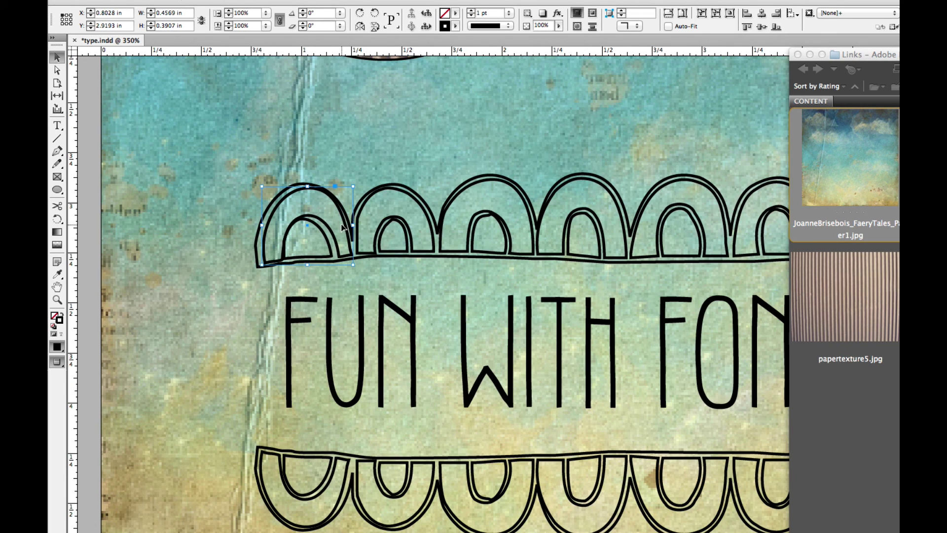
{"action": "left_click", "coordinate": [472, 208], "text": "shift"}
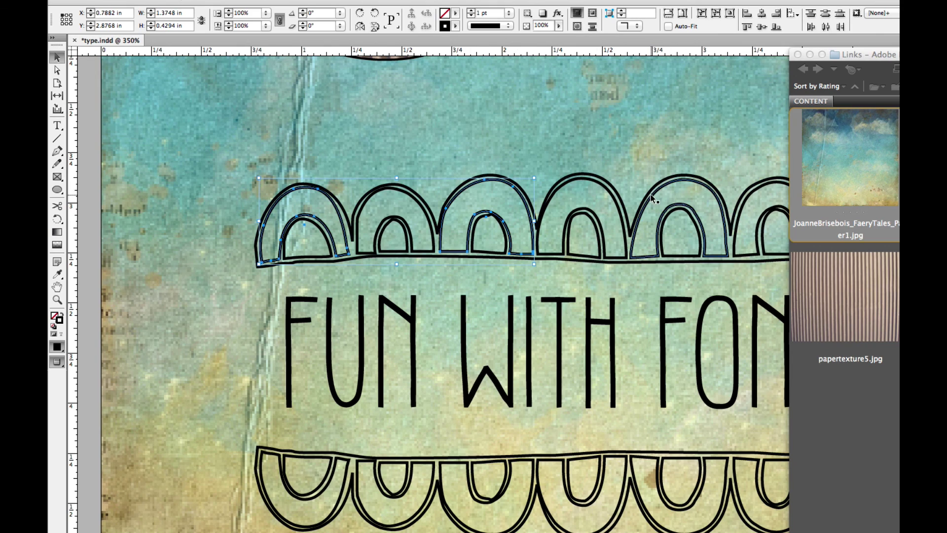
{"action": "left_click", "coordinate": [706, 218], "text": "shift"}
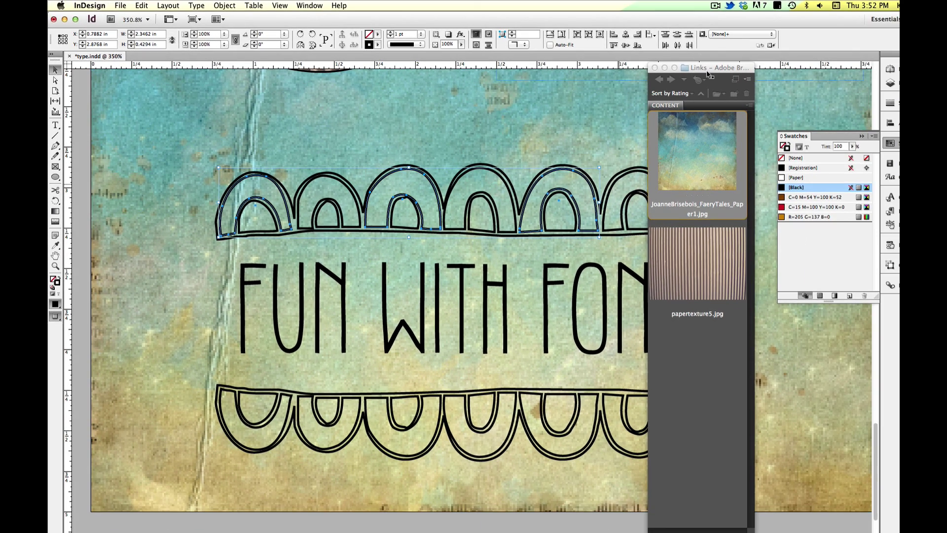
{"action": "left_click_drag", "start_coordinate": [868, 55], "coordinate": [946, 64]}
{"action": "left_click_drag", "start_coordinate": [836, 75], "coordinate": [838, 74]}
{"action": "left_click", "coordinate": [701, 164]}
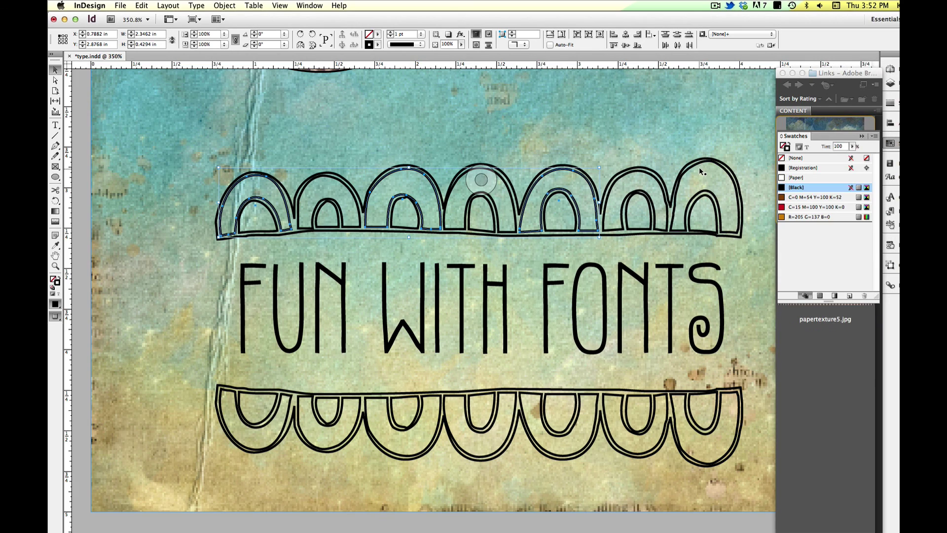
{"action": "left_click", "coordinate": [681, 194], "text": "shift"}
{"action": "left_click_drag", "start_coordinate": [690, 182], "coordinate": [691, 182]}
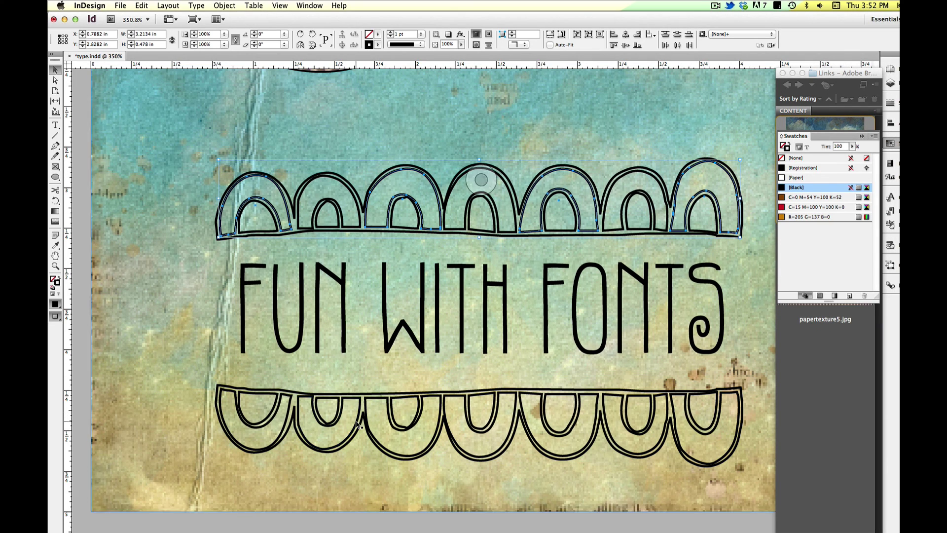
{"action": "left_click", "coordinate": [320, 425], "text": "shift"}
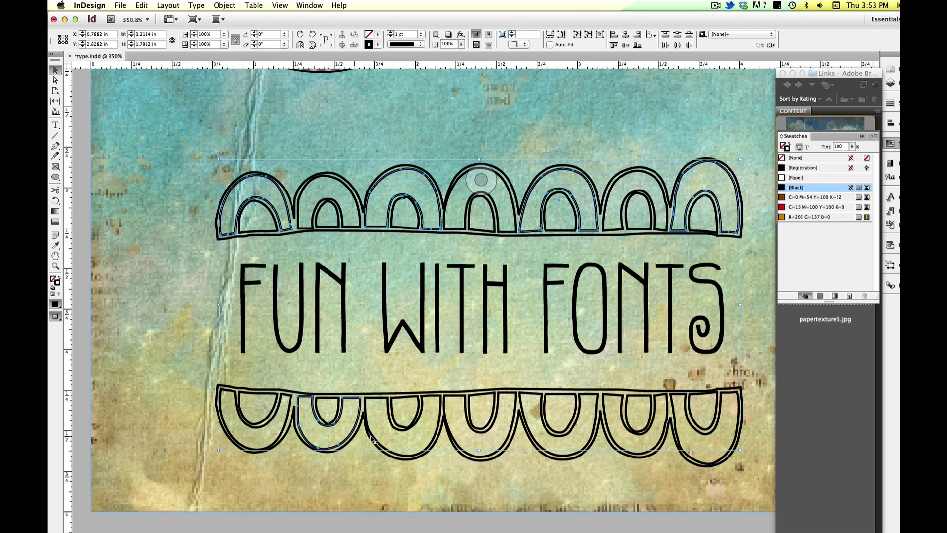
{"action": "left_click", "coordinate": [469, 431], "text": "shift"}
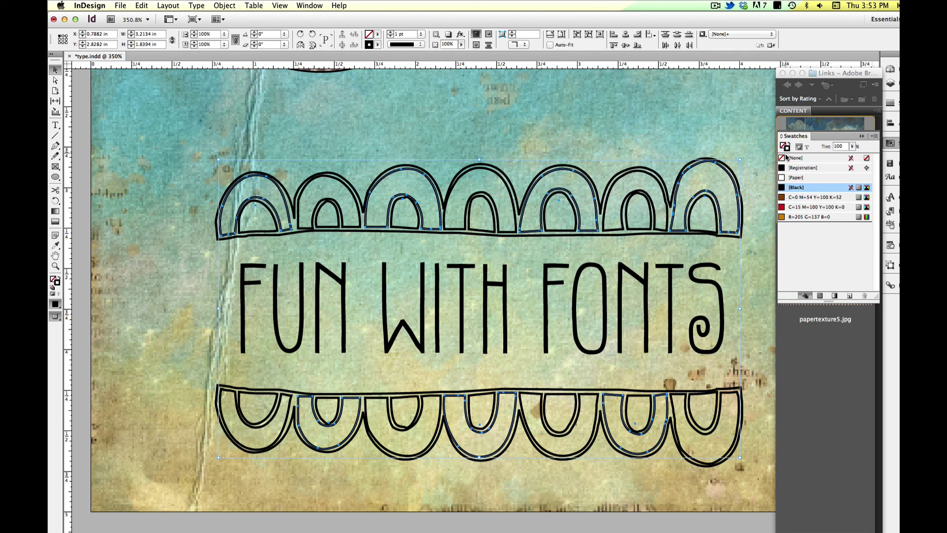
{"action": "left_click", "coordinate": [783, 147]}
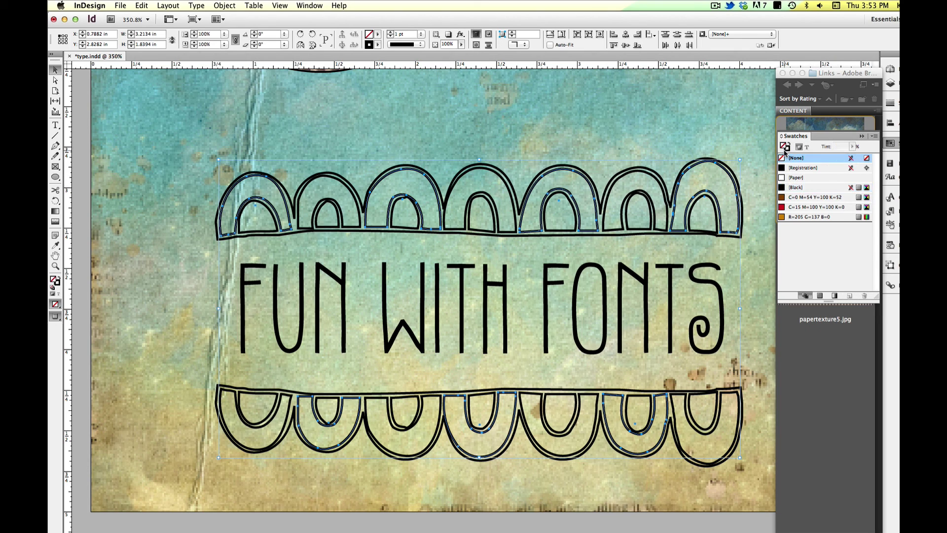
{"action": "left_click", "coordinate": [808, 219]}
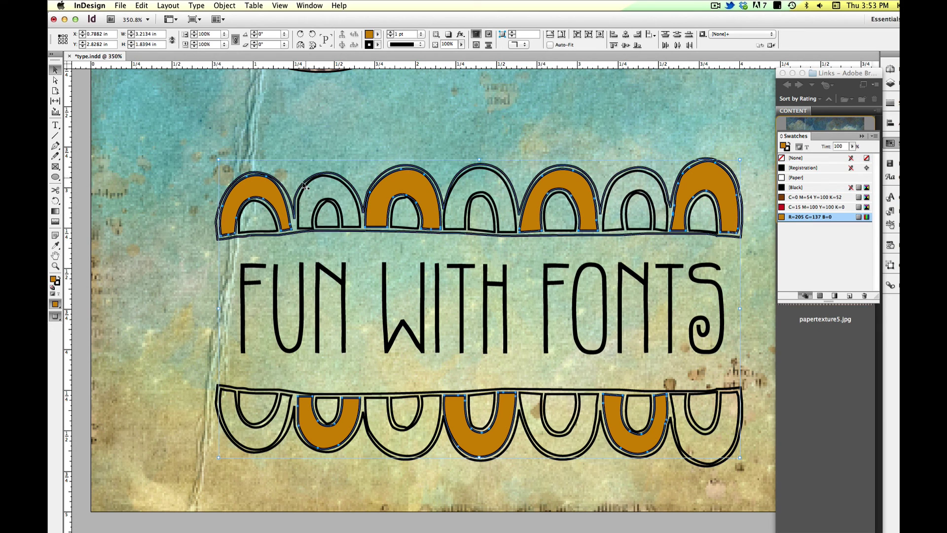
- Fill the remaining top and bottom arches with the brown C=0 M=54 Y=100 K=52 swatch
{"action": "left_click", "coordinate": [322, 206]}
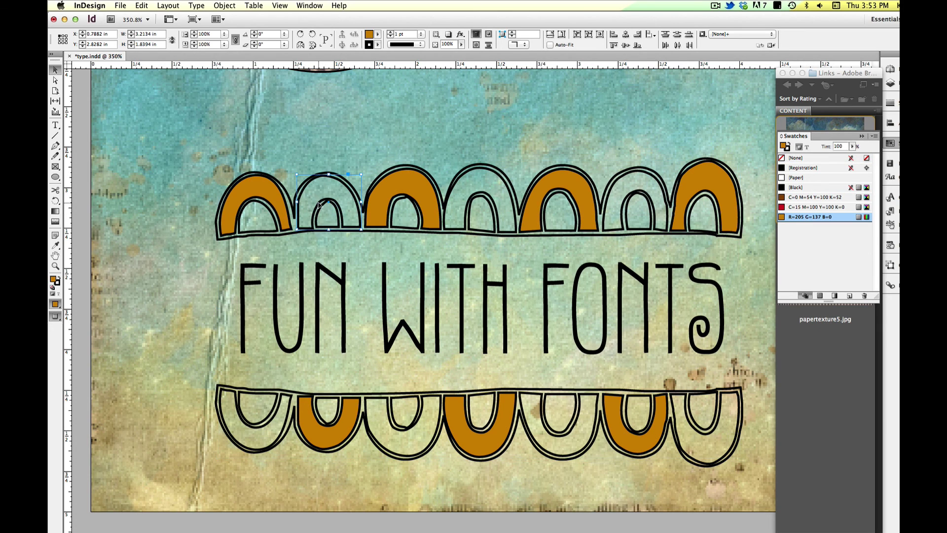
{"action": "left_click", "coordinate": [481, 180], "text": "shift"}
{"action": "left_click", "coordinate": [647, 197], "text": "shift"}
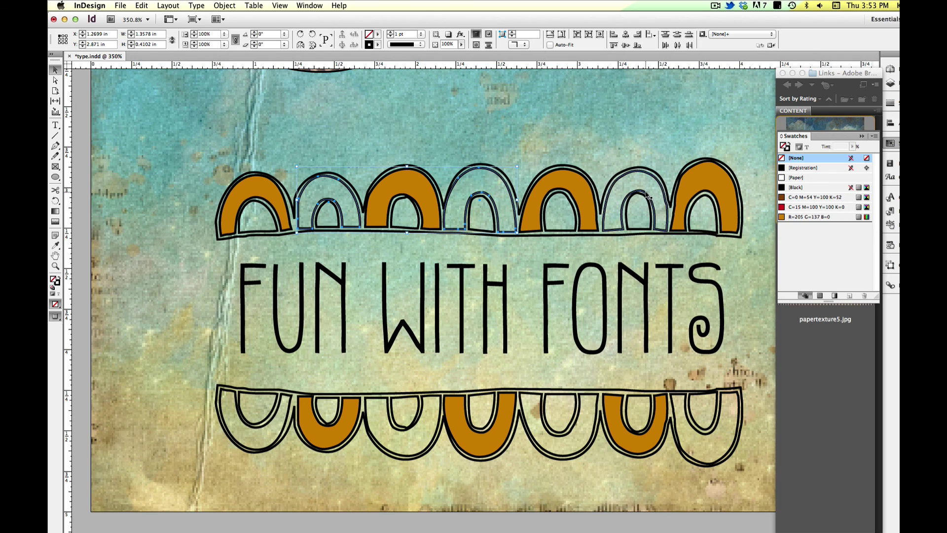
{"action": "left_click", "coordinate": [293, 419], "text": "shift"}
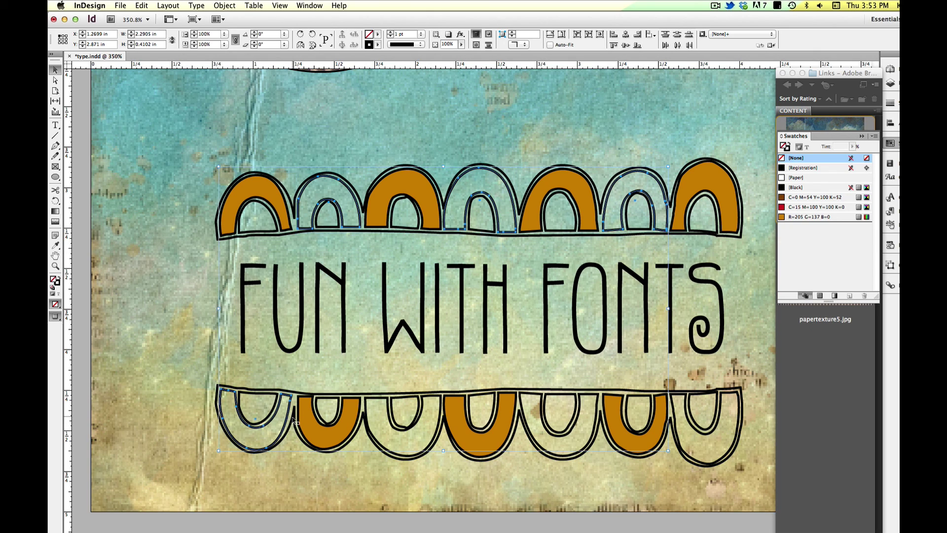
{"action": "left_click", "coordinate": [390, 416], "text": "shift"}
{"action": "left_click", "coordinate": [573, 423], "text": "shift"}
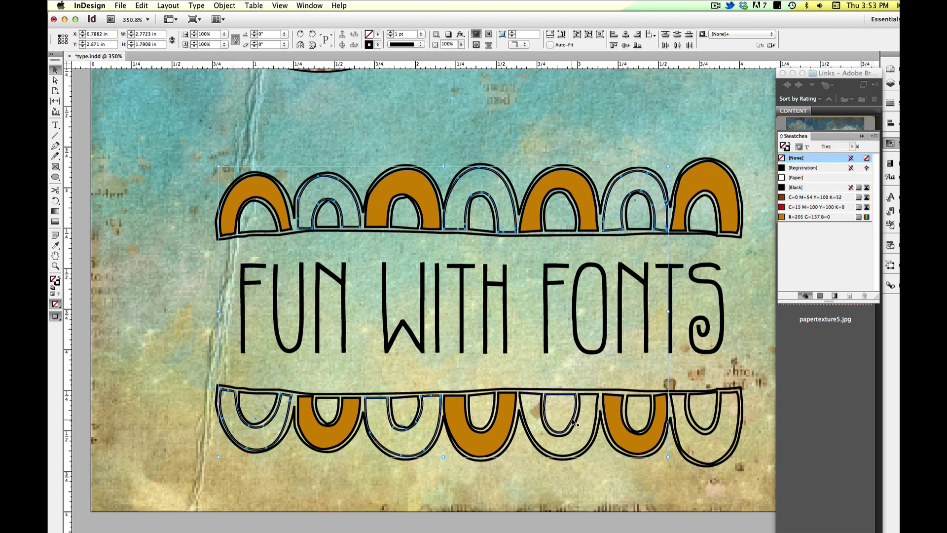
{"action": "left_click", "coordinate": [715, 431], "text": "shift"}
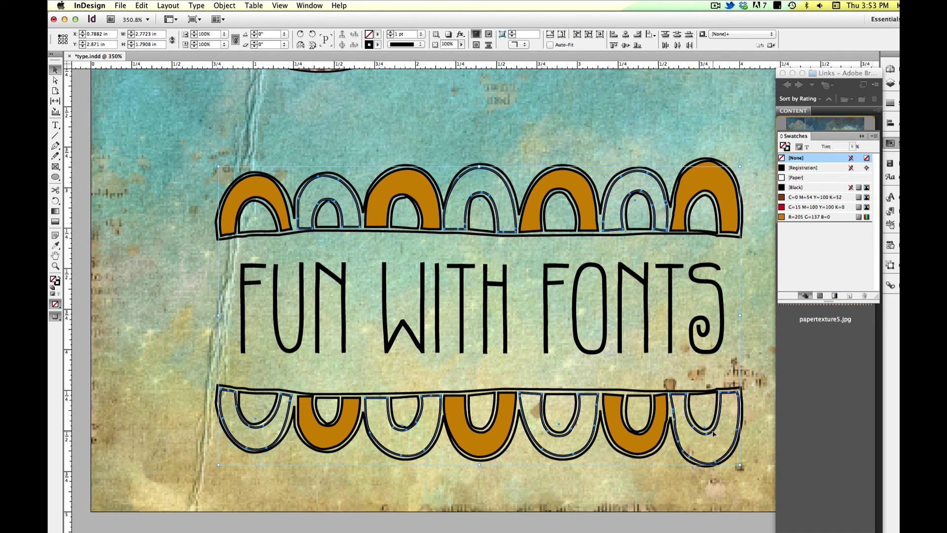
{"action": "left_click", "coordinate": [800, 198]}
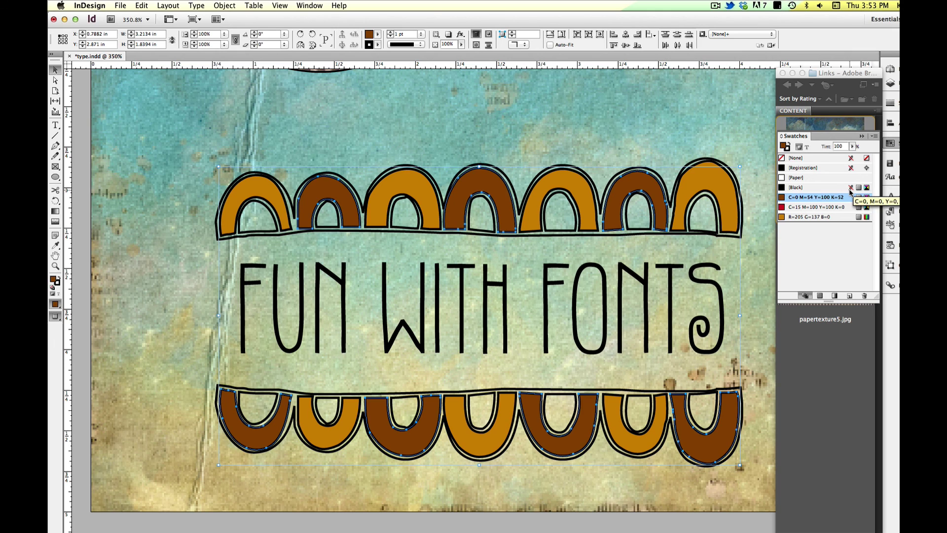
{"action": "key", "text": "super+minus"}
{"action": "key", "text": "super+minus"}
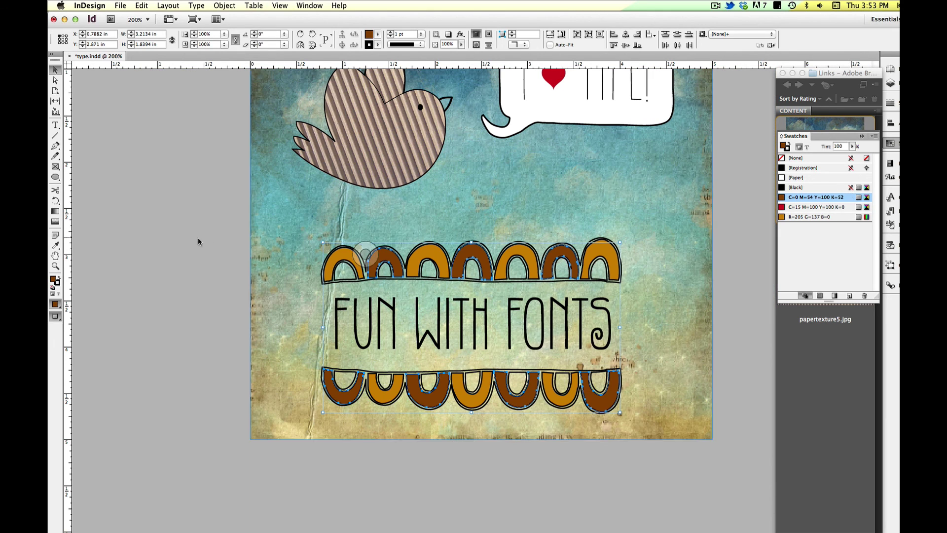
- Group both borders with the FUN WITH FONTS title and reposition the group
{"action": "left_click", "coordinate": [212, 254]}
{"action": "left_click_drag", "start_coordinate": [206, 240], "coordinate": [712, 327]}
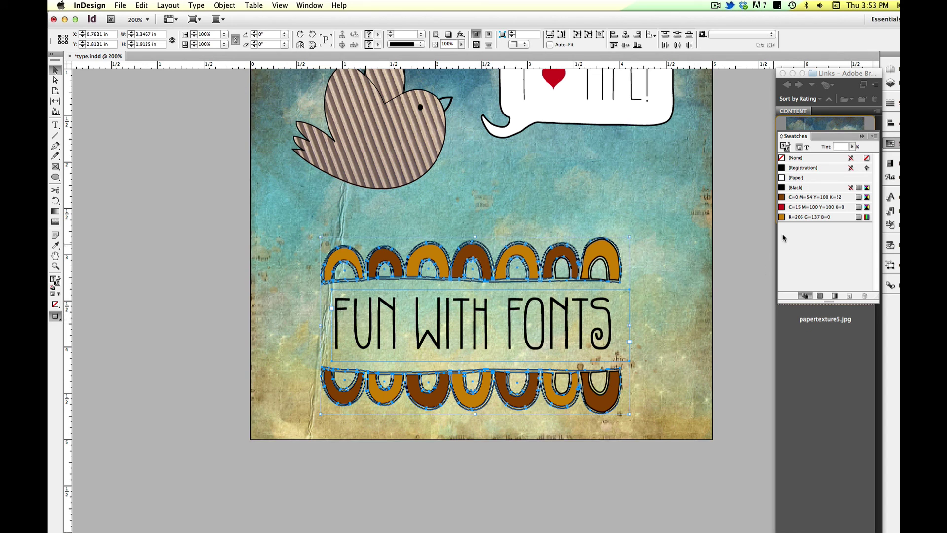
{"action": "left_click_drag", "start_coordinate": [727, 272], "coordinate": [649, 296]}
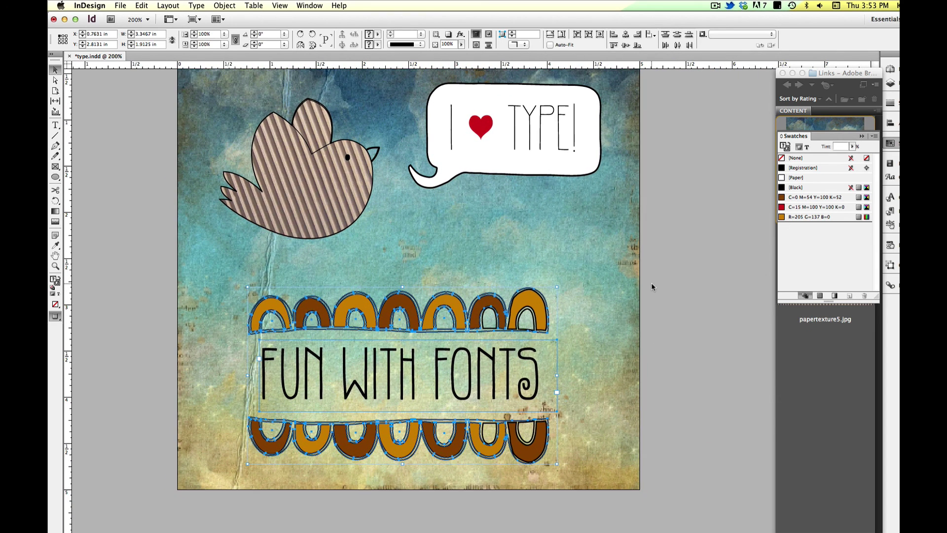
{"action": "key", "text": "ctrl+g"}
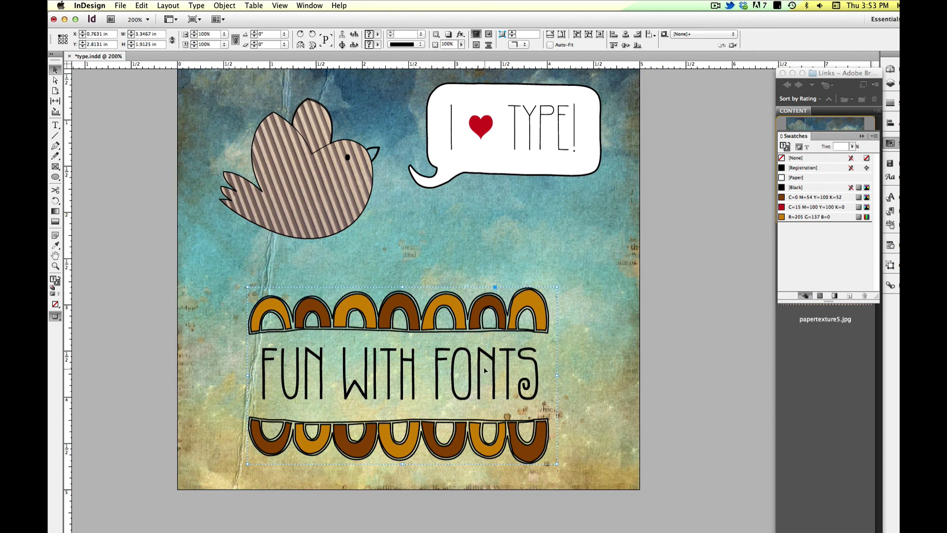
{"action": "left_click_drag", "start_coordinate": [472, 379], "coordinate": [482, 365]}
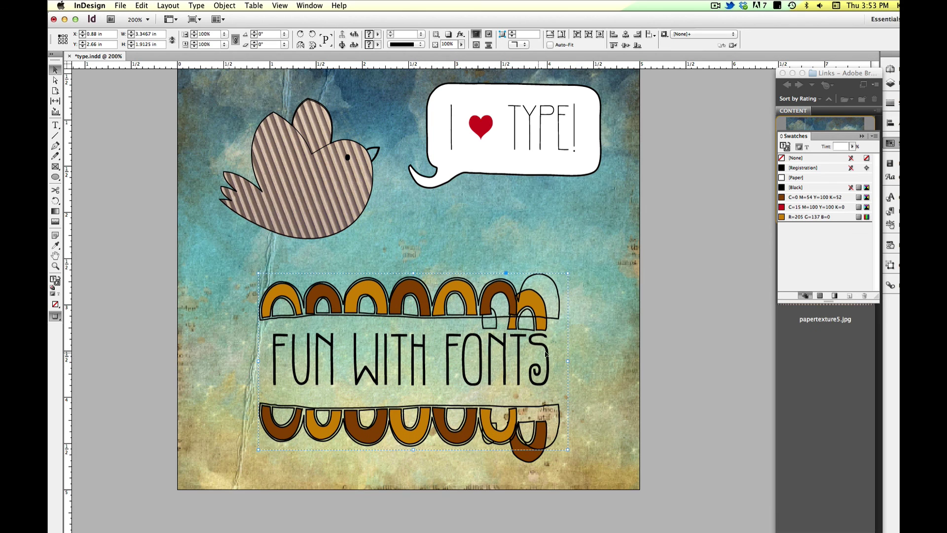
{"action": "key", "text": "ctrl+z"}
{"action": "left_click_drag", "start_coordinate": [646, 276], "coordinate": [508, 402]}
{"action": "left_click", "coordinate": [620, 251], "text": "shift"}
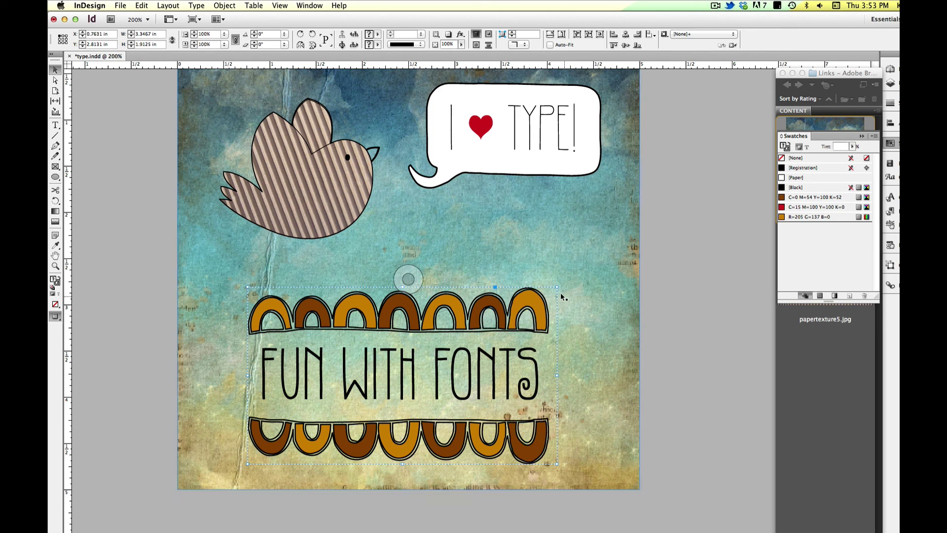
{"action": "left_click_drag", "start_coordinate": [517, 310], "coordinate": [534, 297]}
{"action": "left_click_drag", "start_coordinate": [409, 360], "coordinate": [408, 368]}
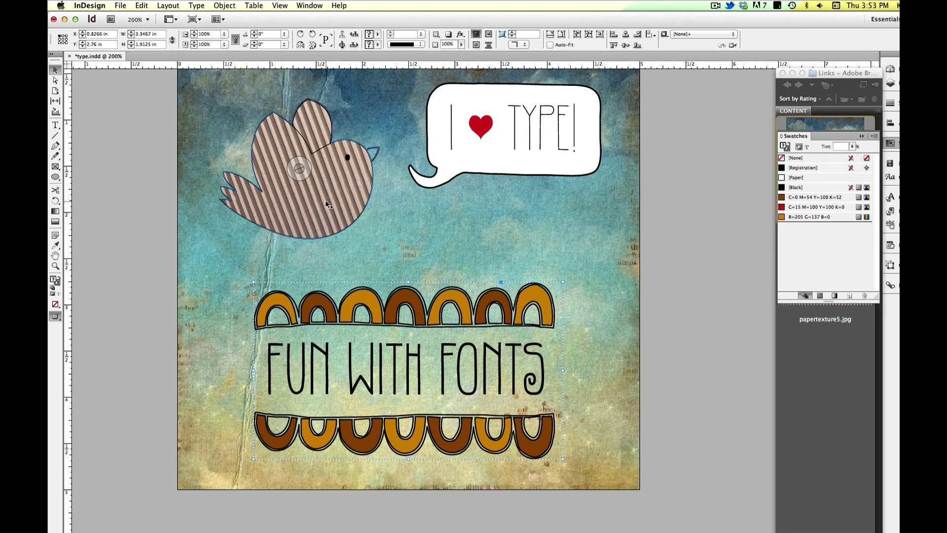
- Nudge the striped bird slightly up and right, and raise the title group a little
{"action": "left_click", "coordinate": [391, 250]}
{"action": "left_click", "coordinate": [574, 247]}
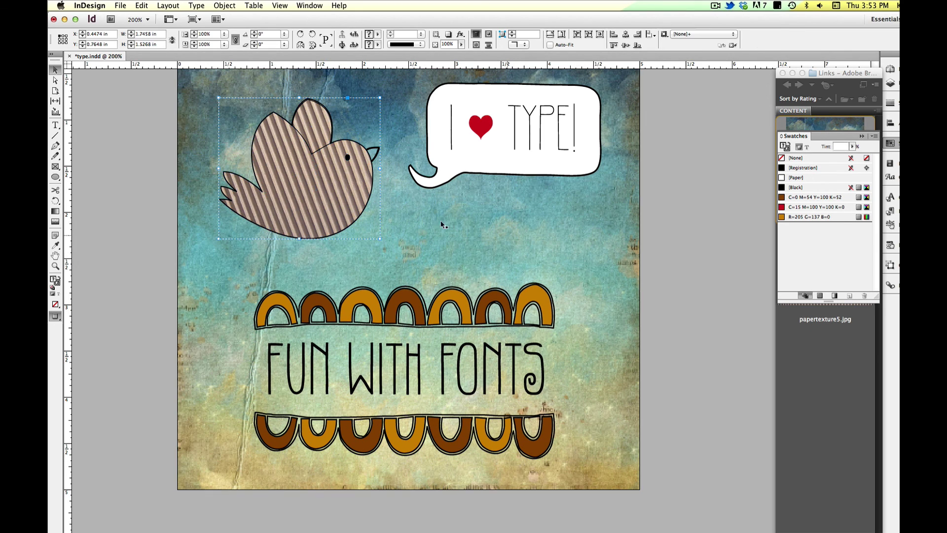
{"action": "left_click_drag", "start_coordinate": [339, 198], "coordinate": [344, 187]}
{"action": "scroll", "coordinate": [431, 254], "scroll_direction": "up", "scroll_amount": 2}
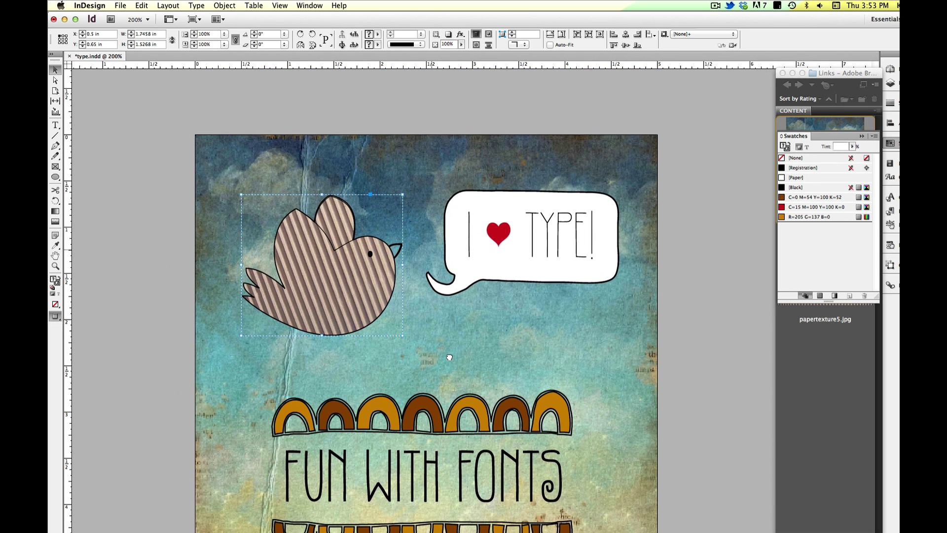
{"action": "left_click_drag", "start_coordinate": [448, 384], "coordinate": [448, 365]}
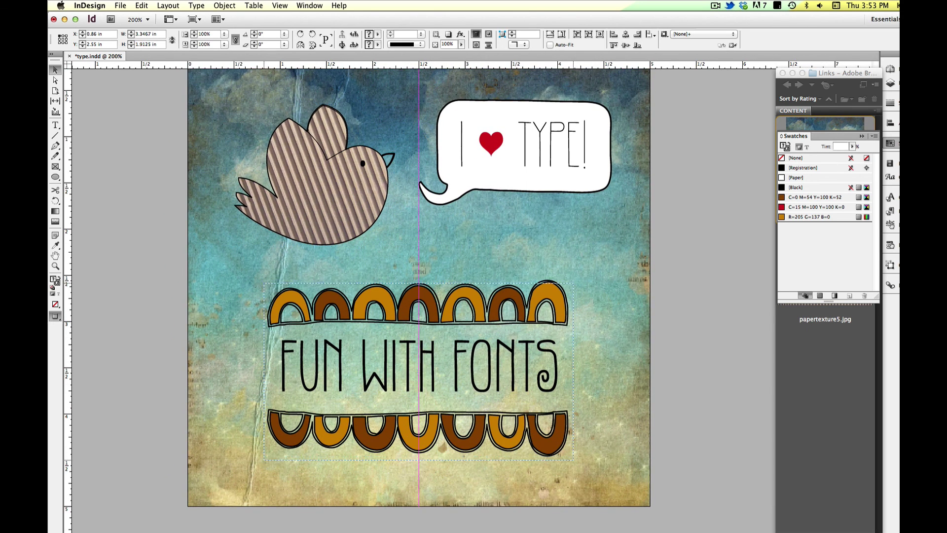
{"action": "scroll", "coordinate": [475, 287], "scroll_direction": "up", "scroll_amount": 3}
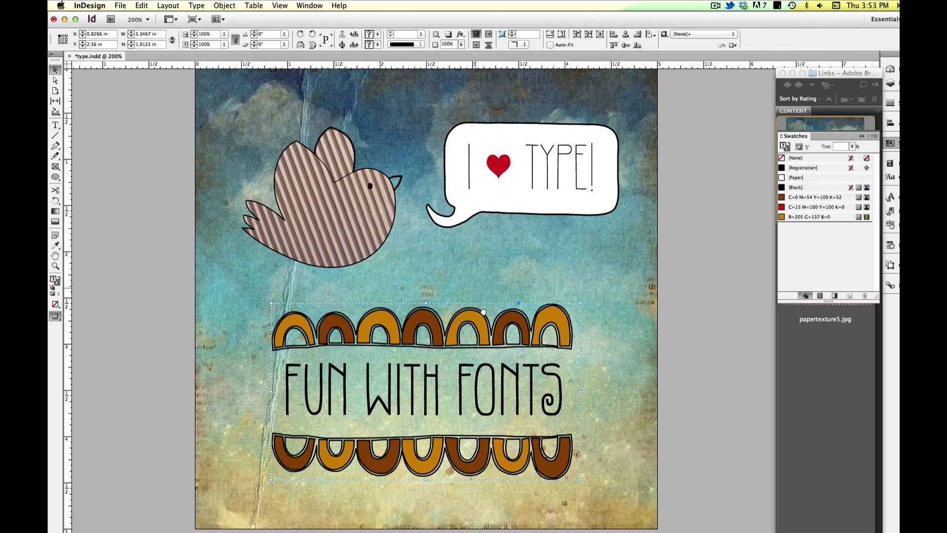